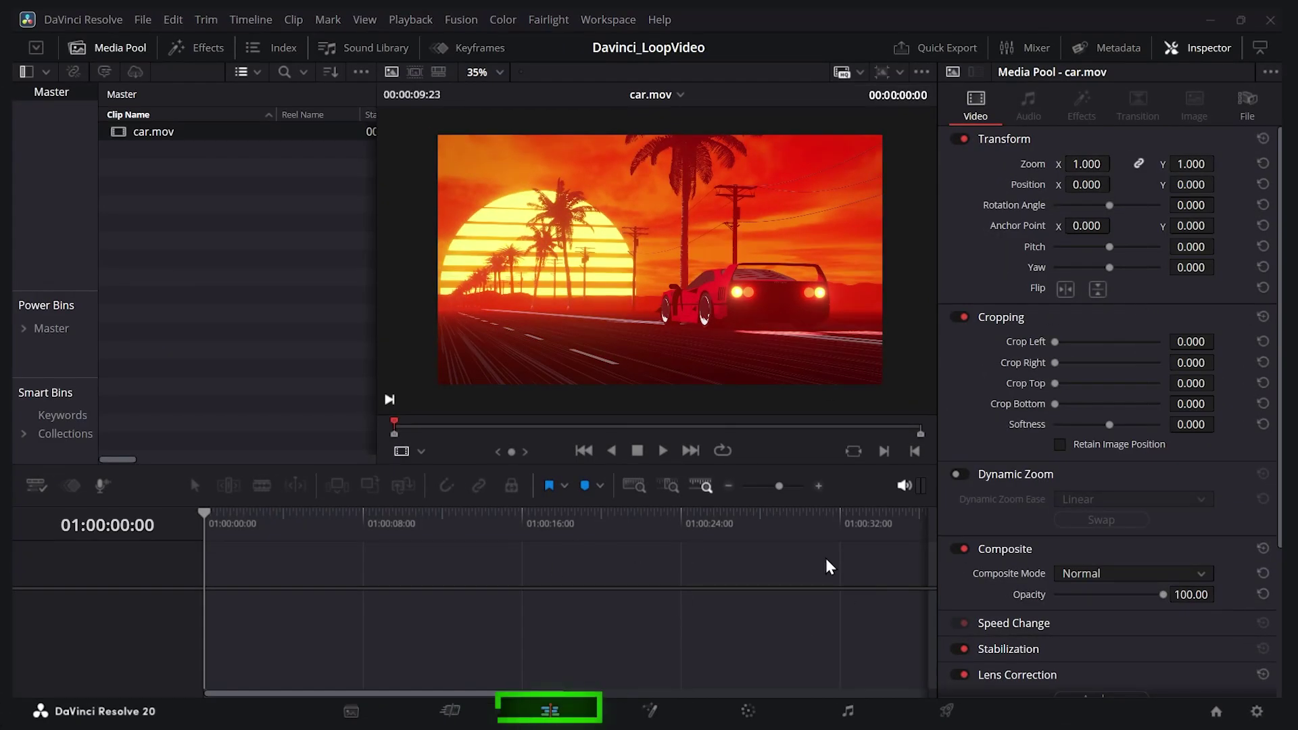
- Drag car.mov from the Media Pool onto the empty timeline, creating Timeline 1 with it on Video 1
{"action": "left_click_drag", "start_coordinate": [135, 131], "coordinate": [263, 558]}
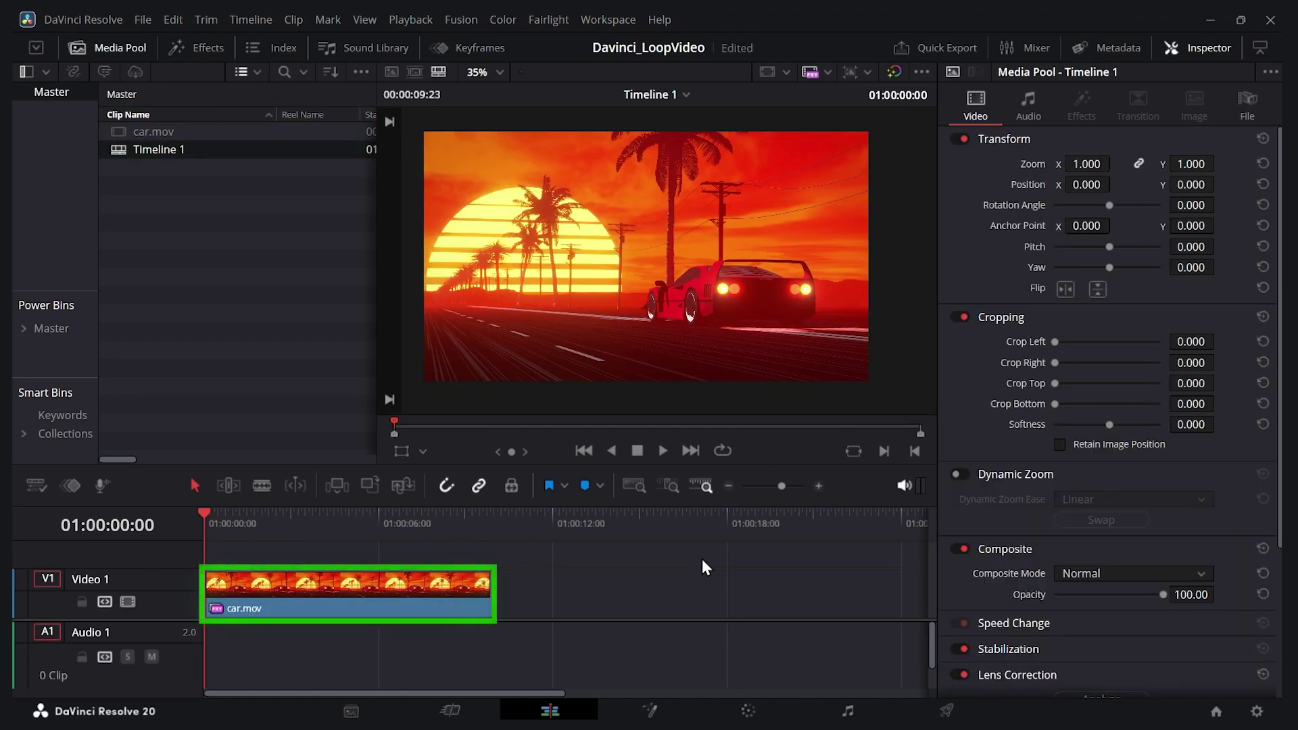
- Duplicate car.mov directly after the original on Video 1 and play the two clips back
{"action": "left_click", "coordinate": [319, 588]}
{"action": "left_click_drag", "start_coordinate": [287, 593], "coordinate": [591, 602]}
{"action": "left_click", "coordinate": [363, 516]}
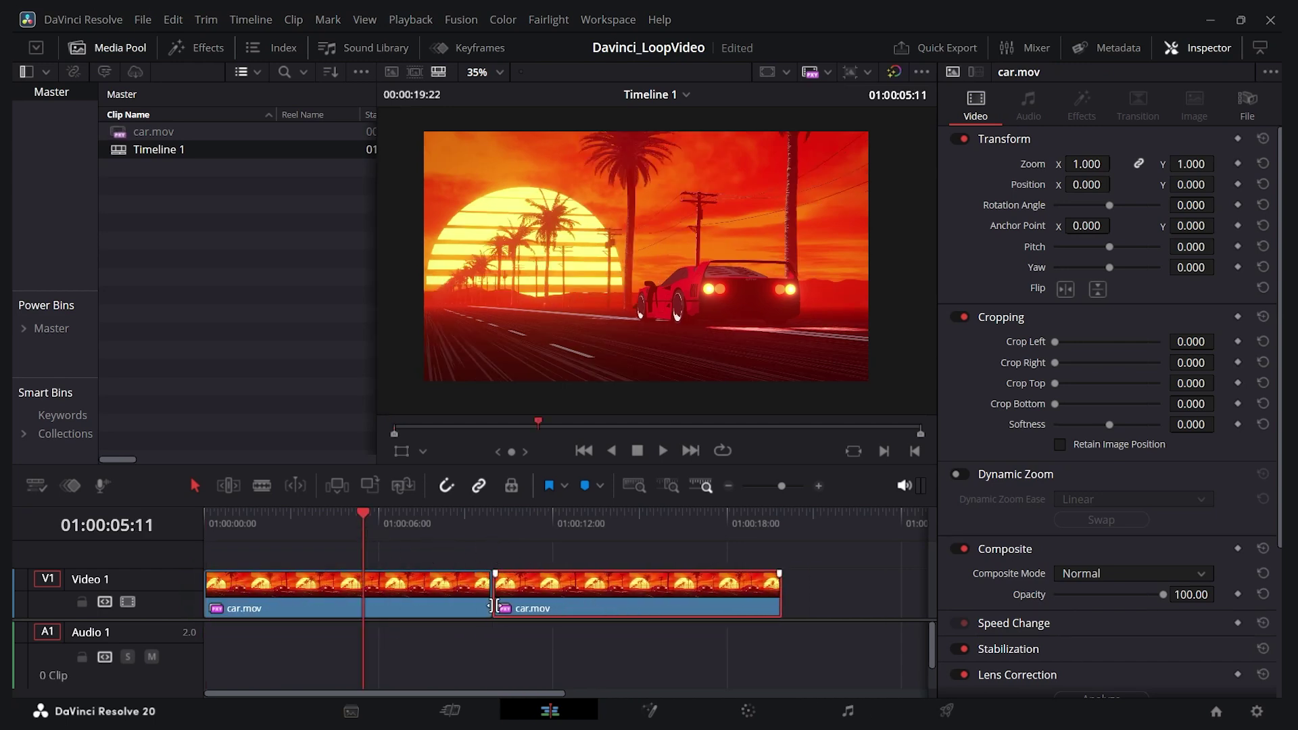
{"action": "key", "text": "space"}
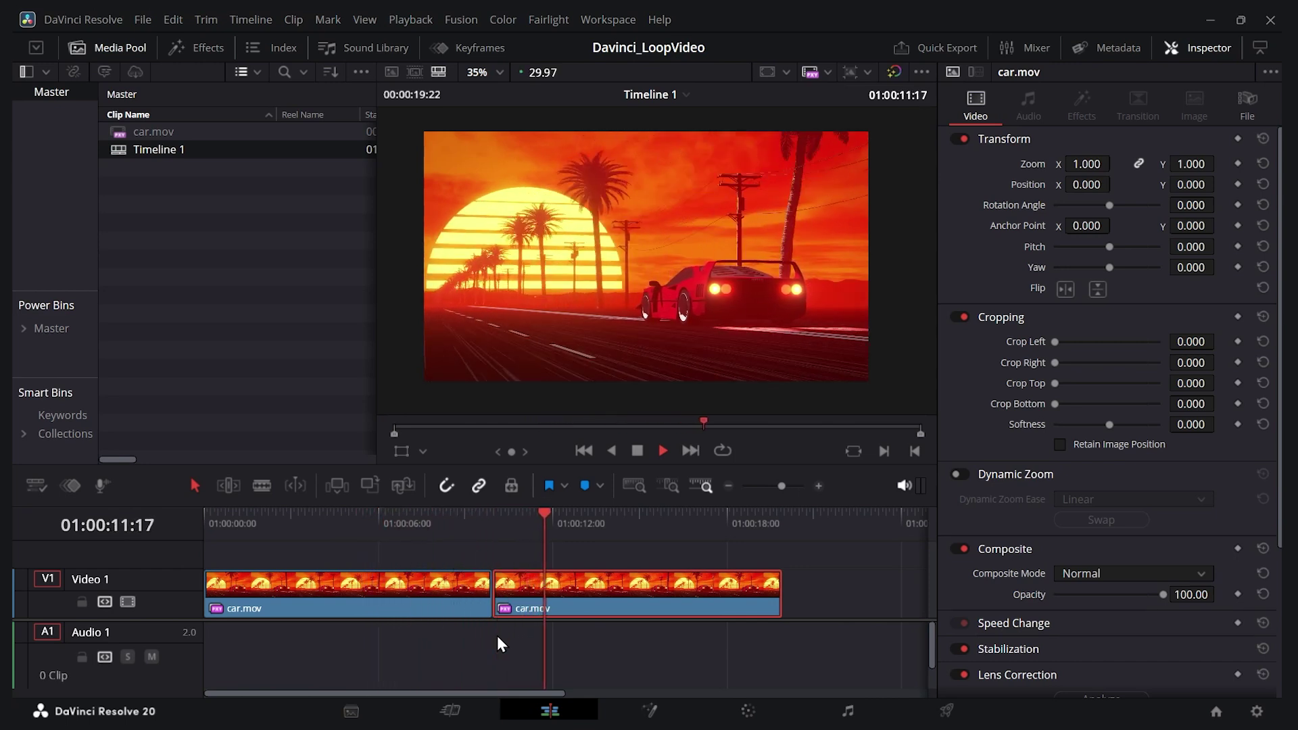
{"action": "key", "text": "space"}
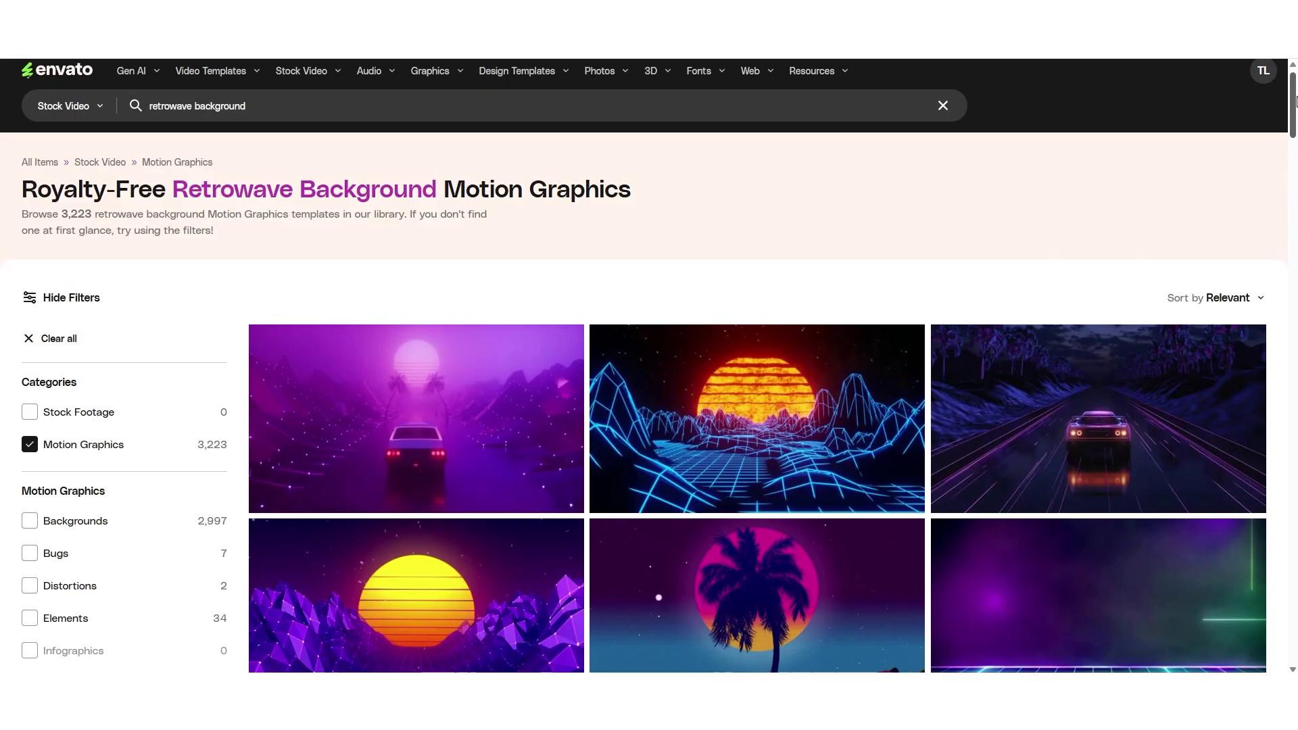
{"action": "scroll", "coordinate": [1294, 115], "scroll_direction": "down", "scroll_amount": 3}
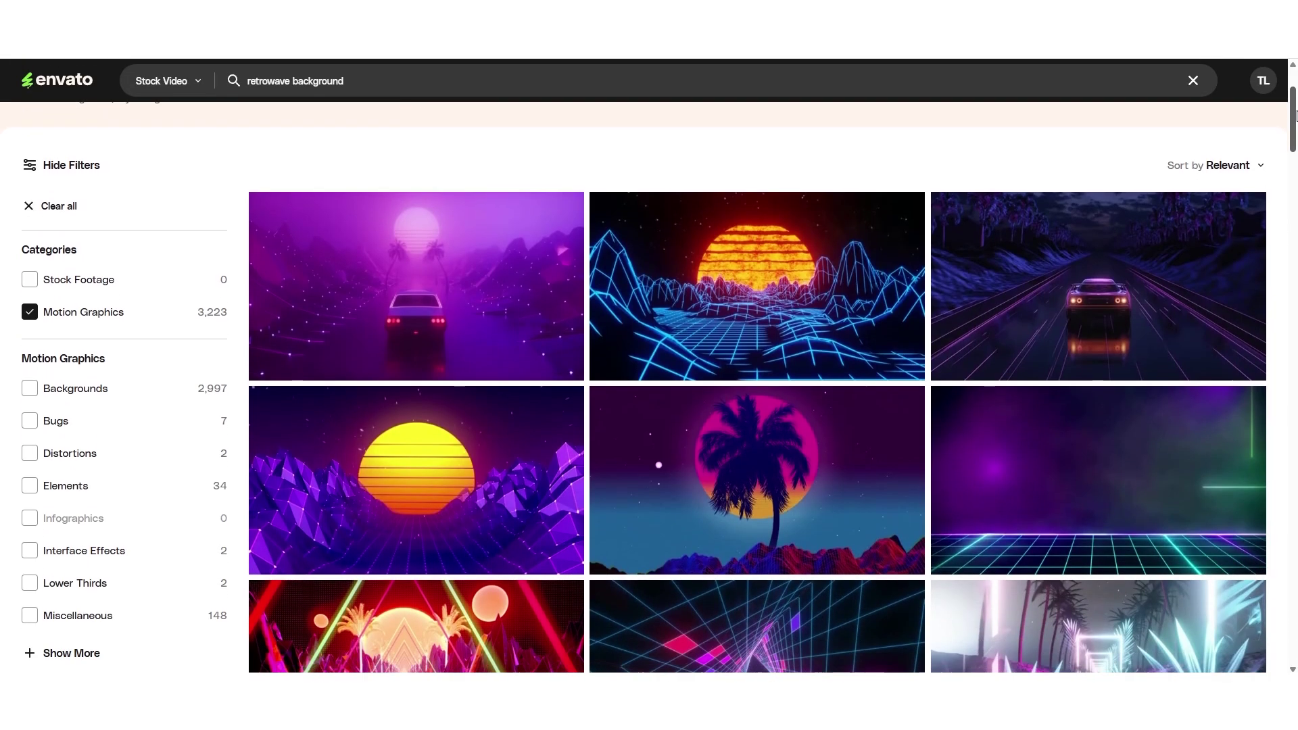
- Scroll through Envato's 'retrowave background' Motion Graphics results
{"action": "left_click_drag", "start_coordinate": [1294, 115], "coordinate": [1294, 192]}
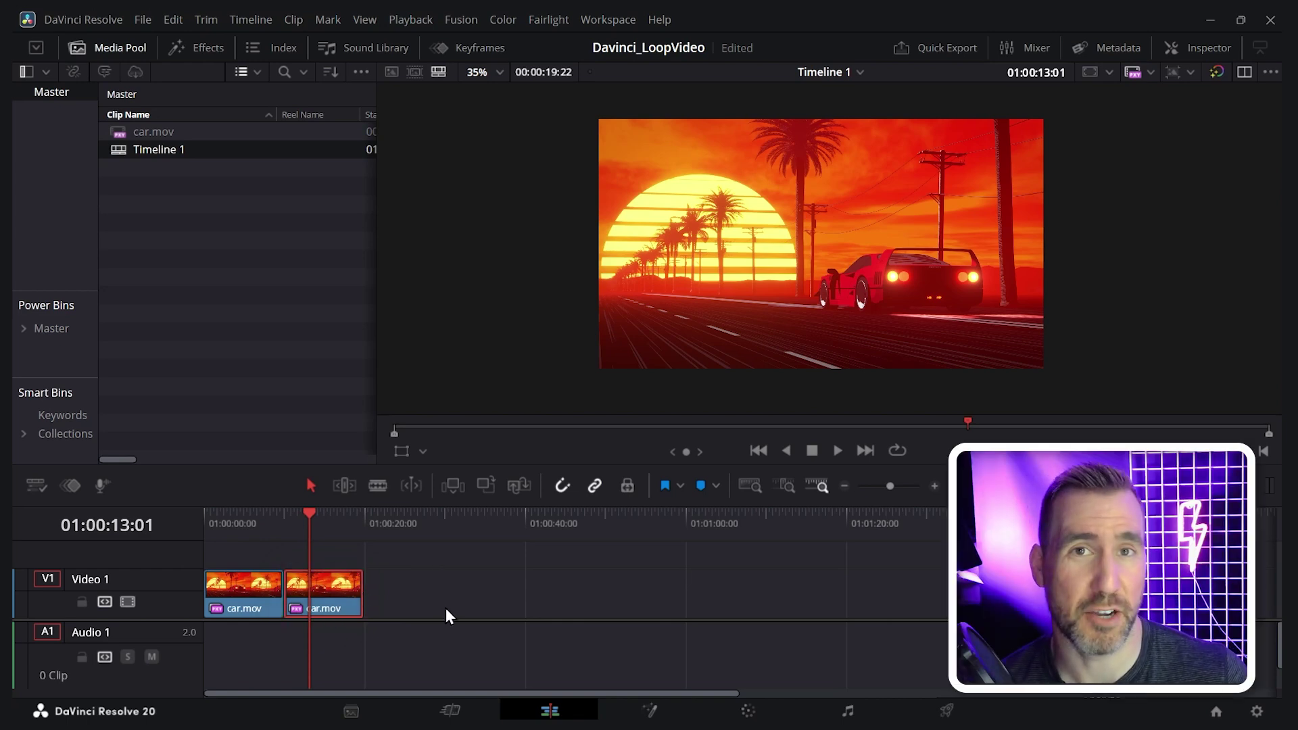
- Duplicate the car.mov clips further along the timeline, then clear it to an empty three-track timeline
{"action": "left_click", "coordinate": [446, 612]}
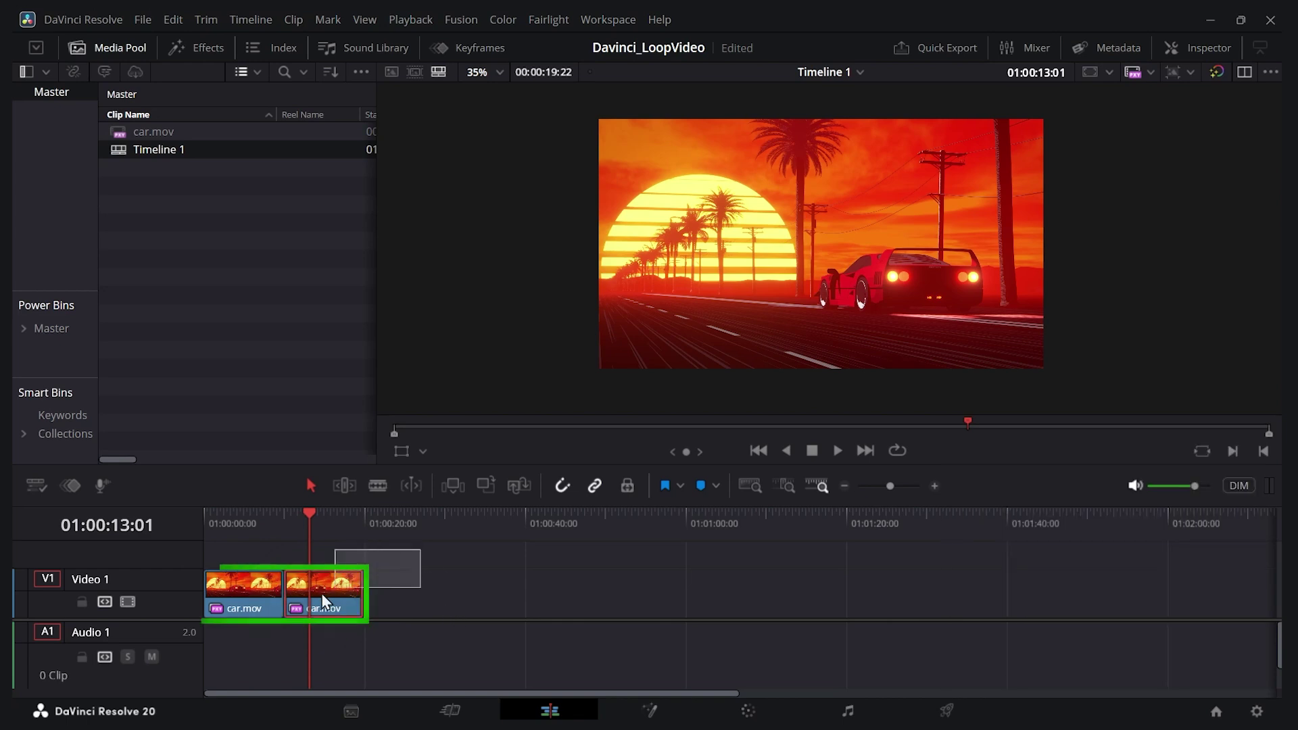
{"action": "left_click_drag", "start_coordinate": [322, 594], "coordinate": [395, 589]}
{"action": "left_click_drag", "start_coordinate": [537, 569], "coordinate": [577, 584]}
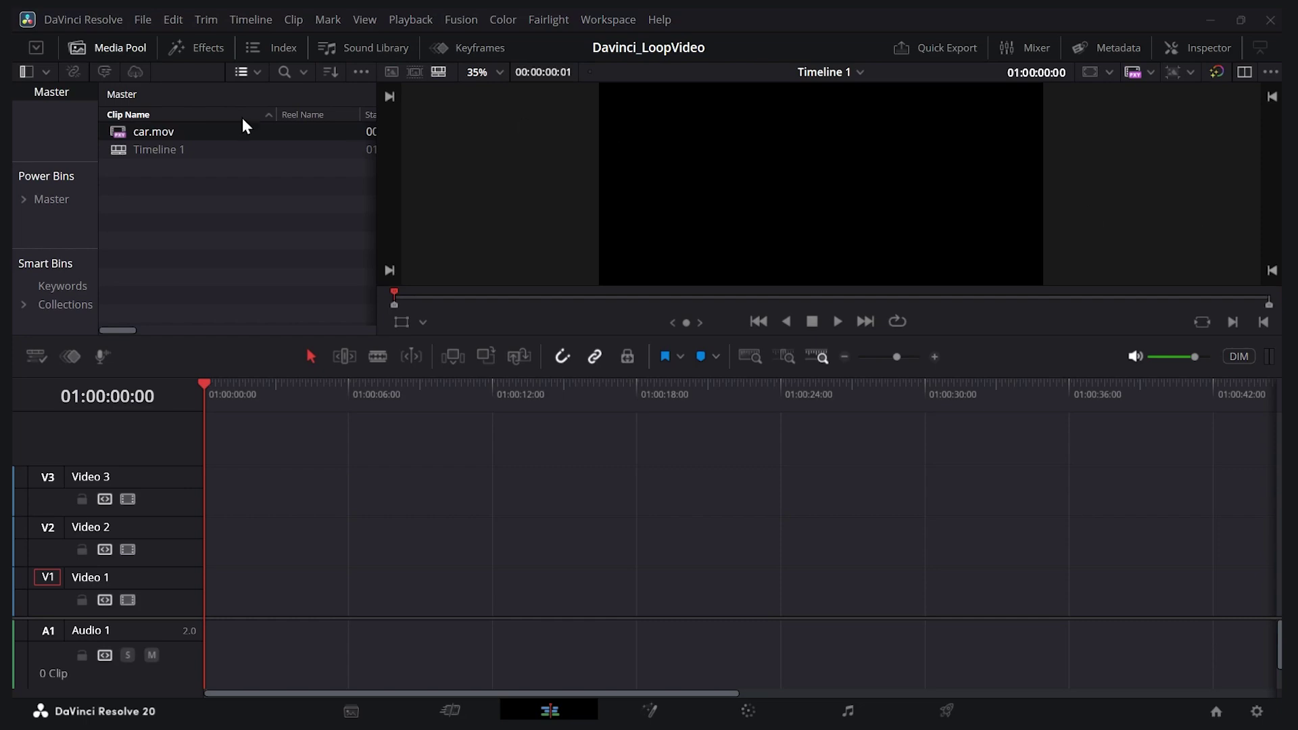
{"action": "left_click", "coordinate": [205, 49]}
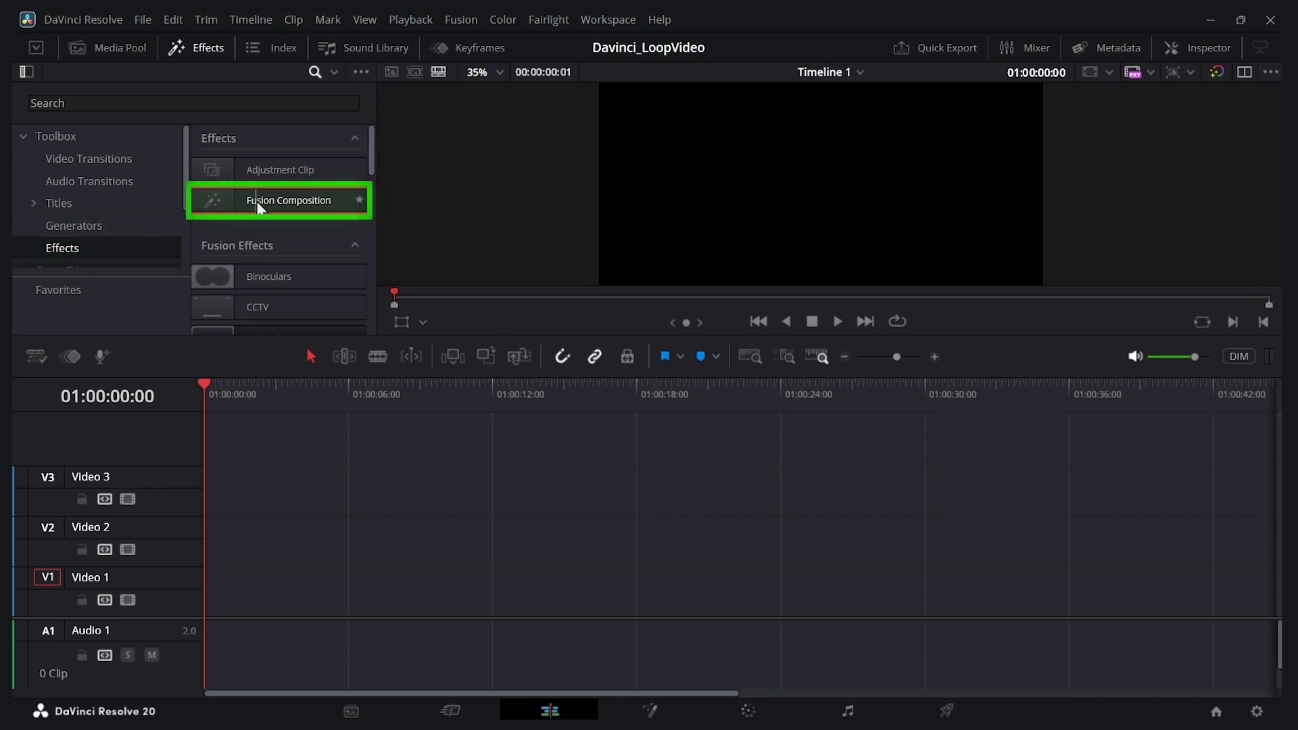
- Place a Fusion Composition at the start of Video 3 and move the playhead to 01:00:02:05
{"action": "left_click_drag", "start_coordinate": [257, 198], "coordinate": [202, 505]}
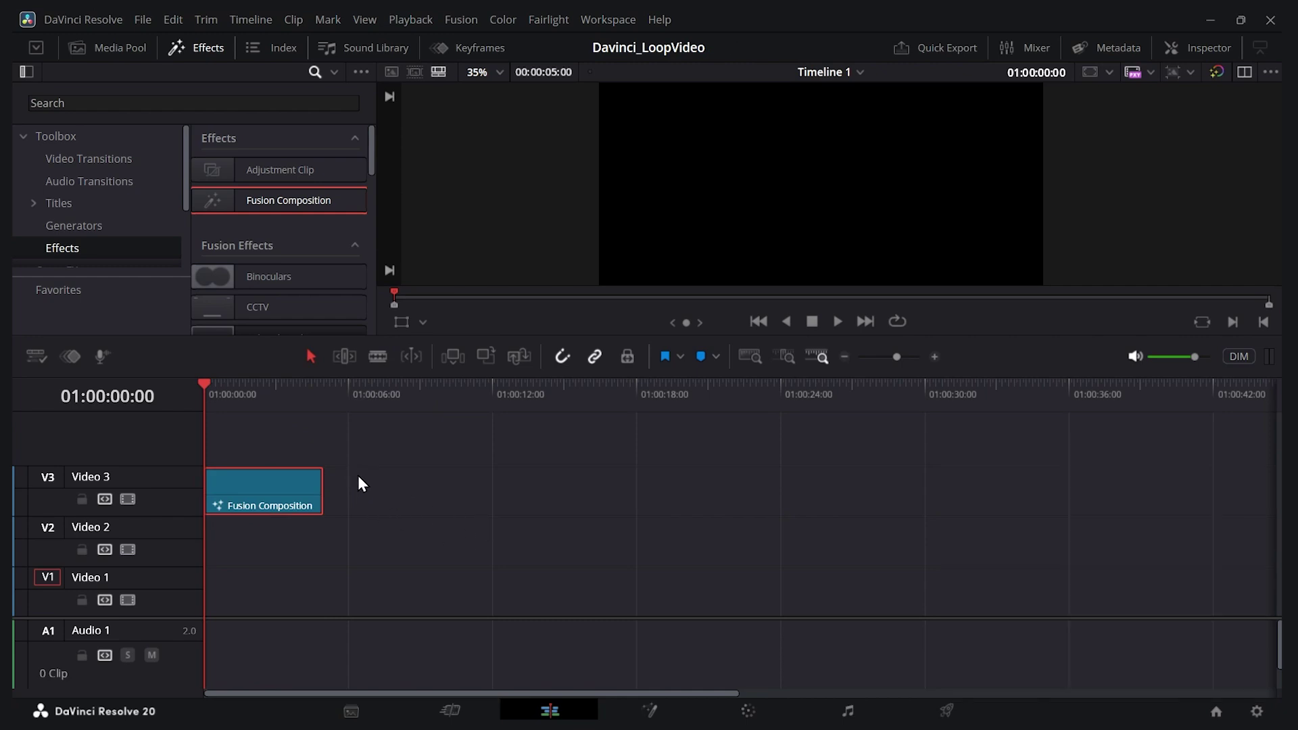
{"action": "left_click", "coordinate": [257, 388]}
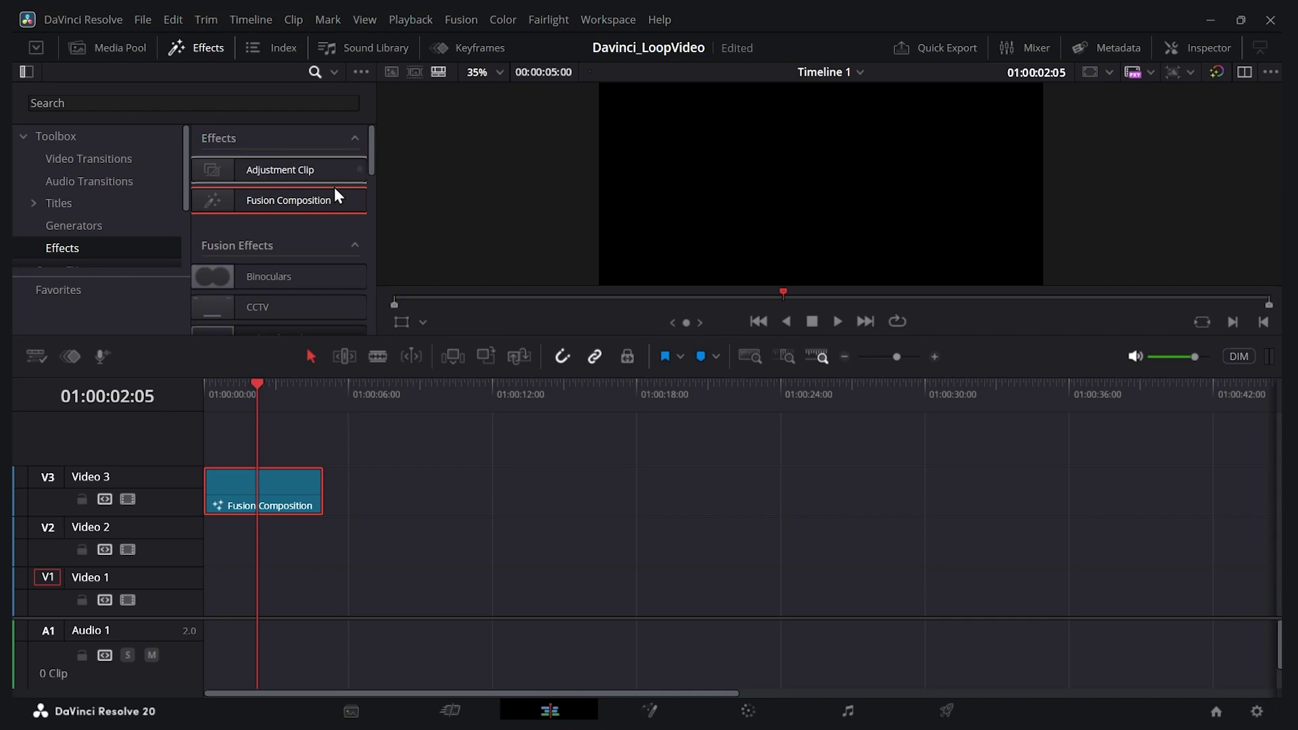
{"action": "left_click", "coordinate": [118, 53]}
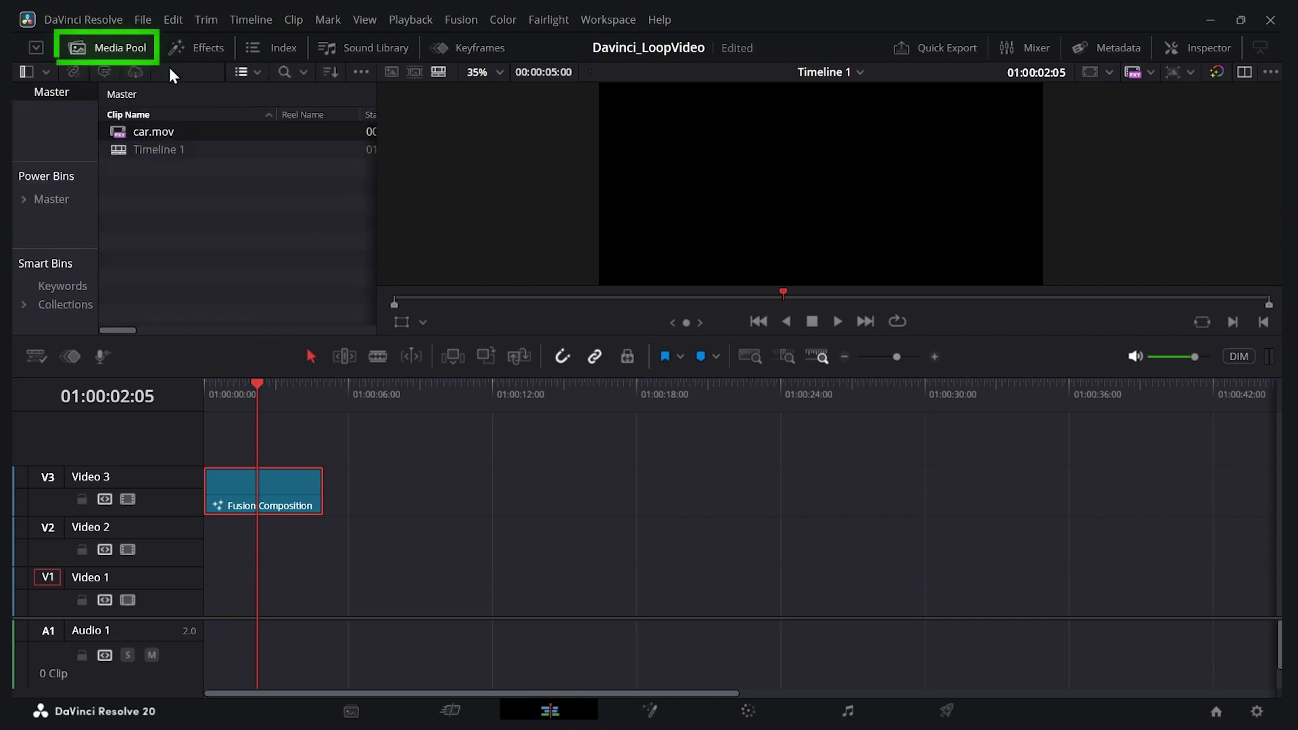
- Put car.mov at the start of Video 2 and stretch the Fusion Composition to about 23 seconds
{"action": "left_click_drag", "start_coordinate": [193, 135], "coordinate": [202, 552]}
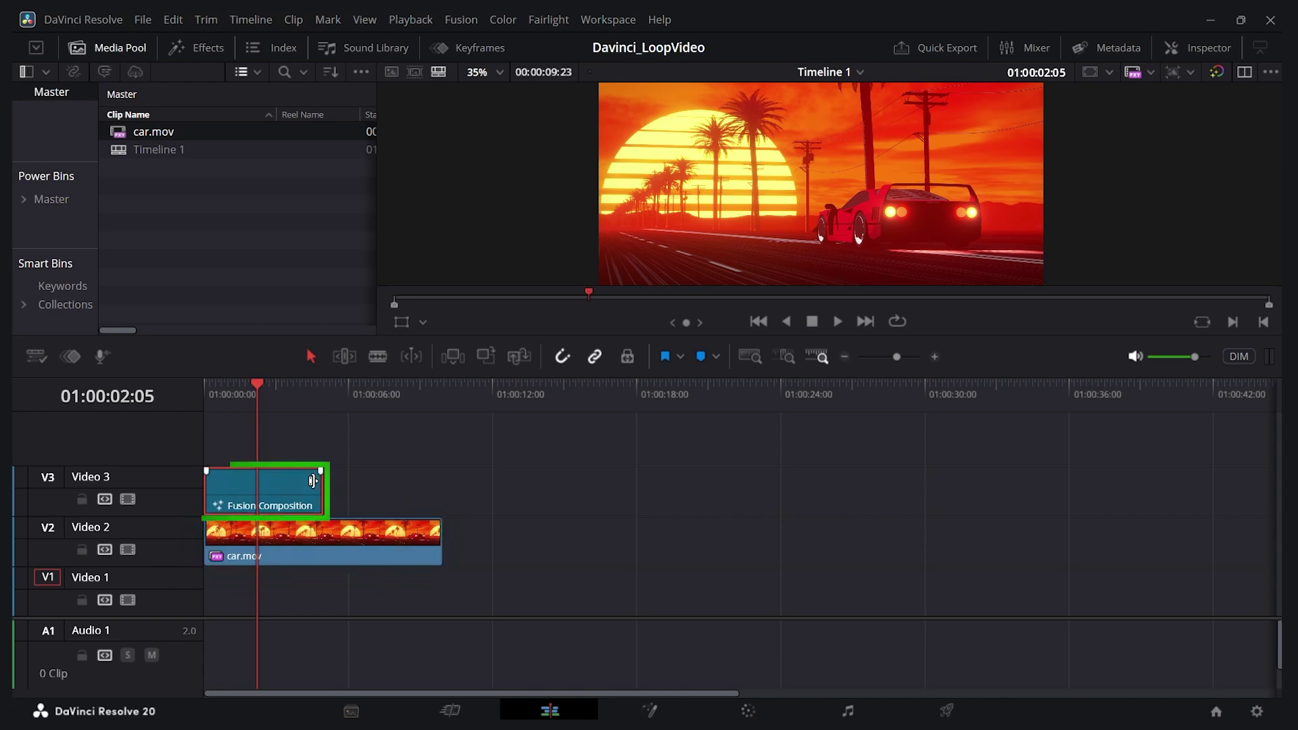
{"action": "left_click_drag", "start_coordinate": [312, 480], "coordinate": [759, 501]}
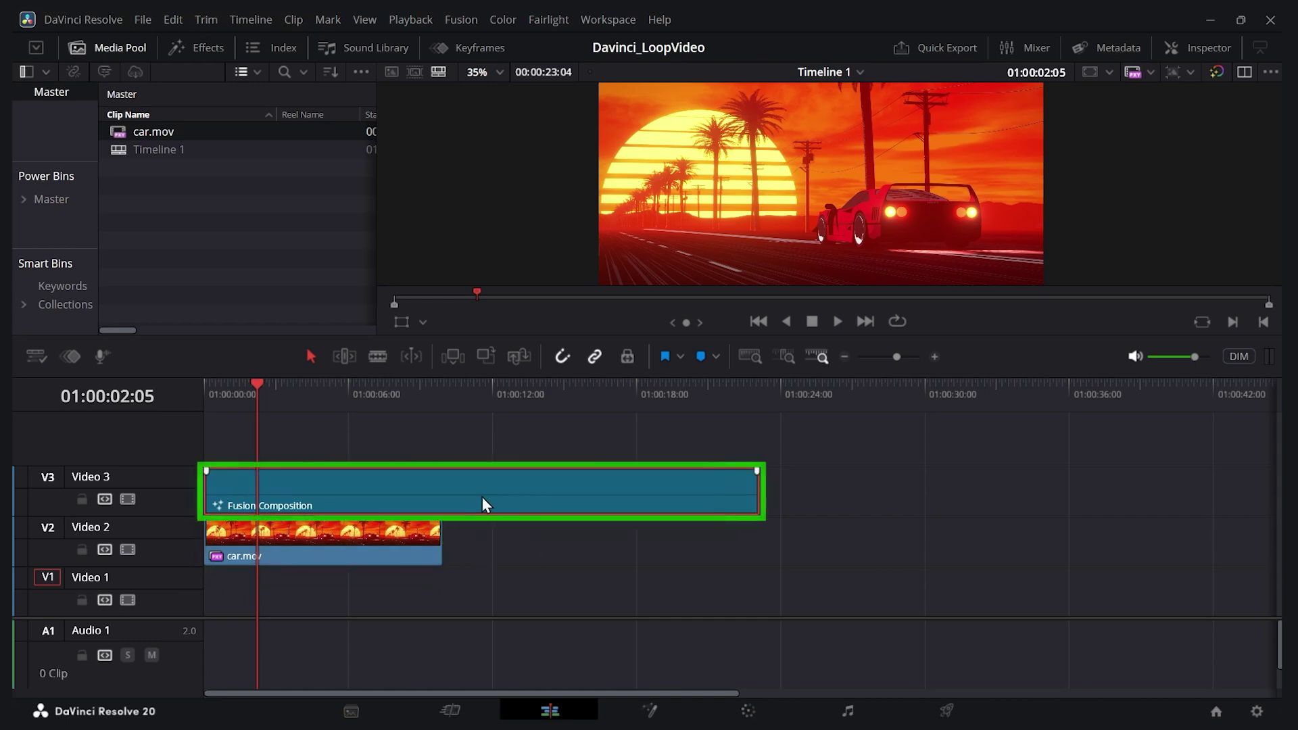
{"action": "left_click", "coordinate": [611, 497]}
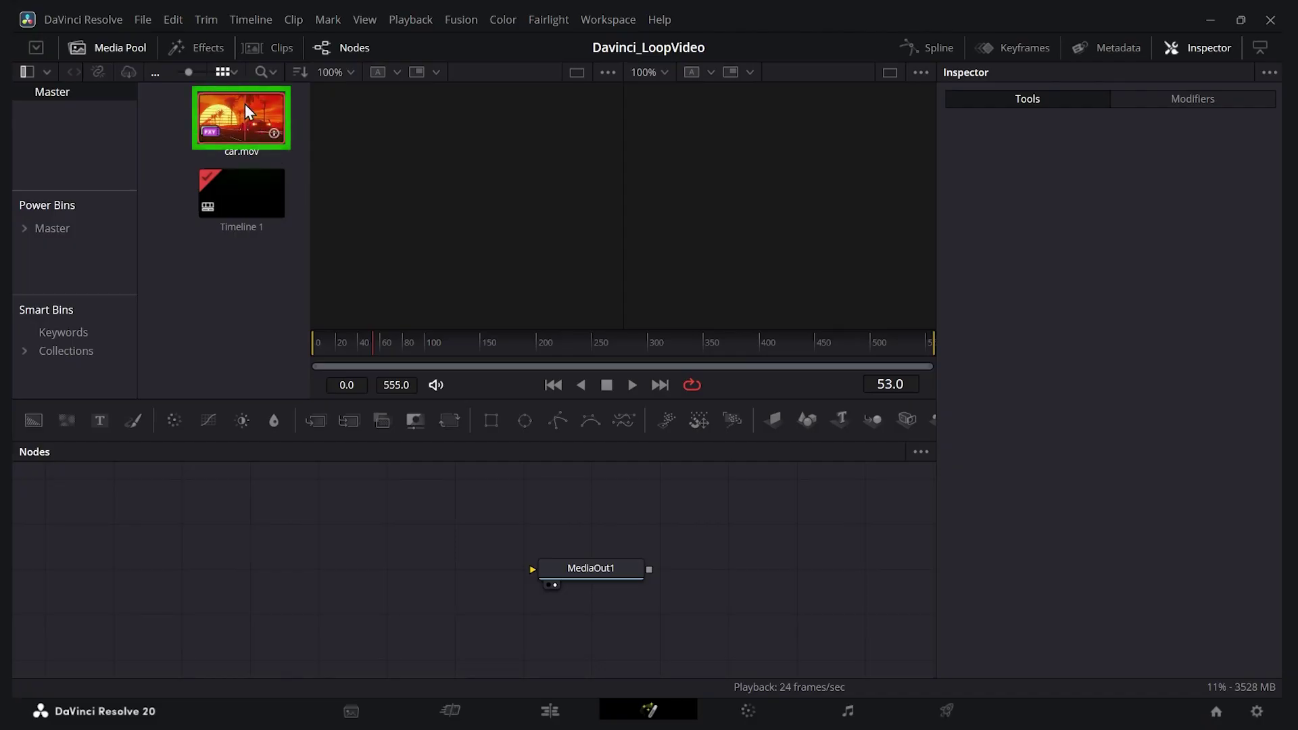
- Bring car.mov into the Fusion node graph as MediaIn1 and wire it into MediaOut1
{"action": "left_click", "coordinate": [200, 93]}
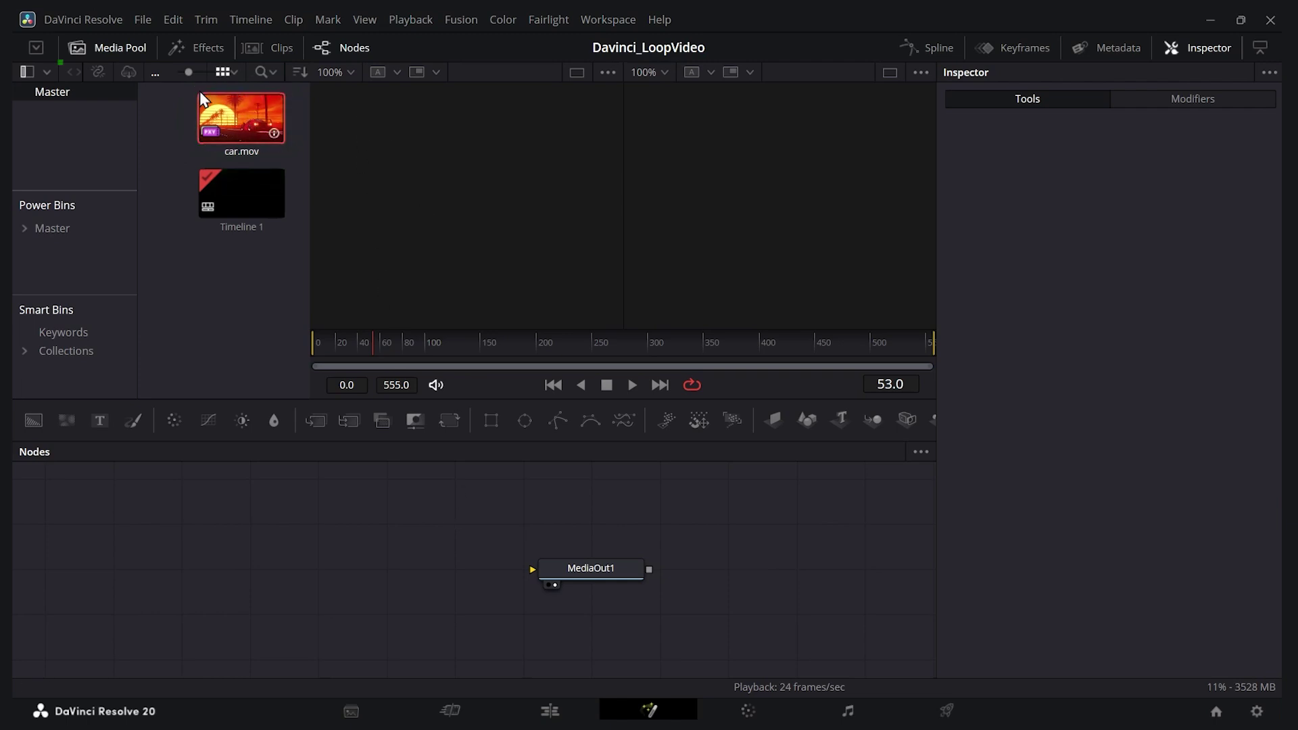
{"action": "left_click", "coordinate": [111, 47]}
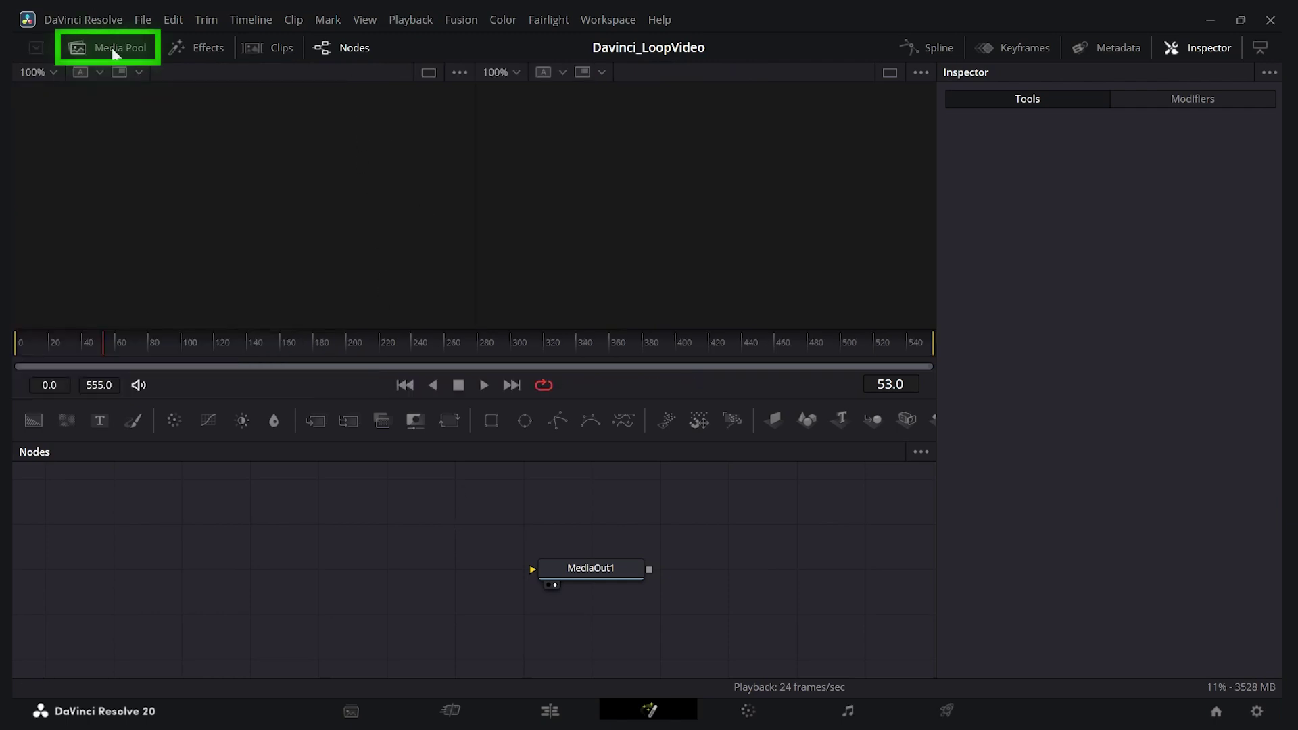
{"action": "left_click", "coordinate": [111, 47]}
{"action": "left_click_drag", "start_coordinate": [244, 111], "coordinate": [352, 315]}
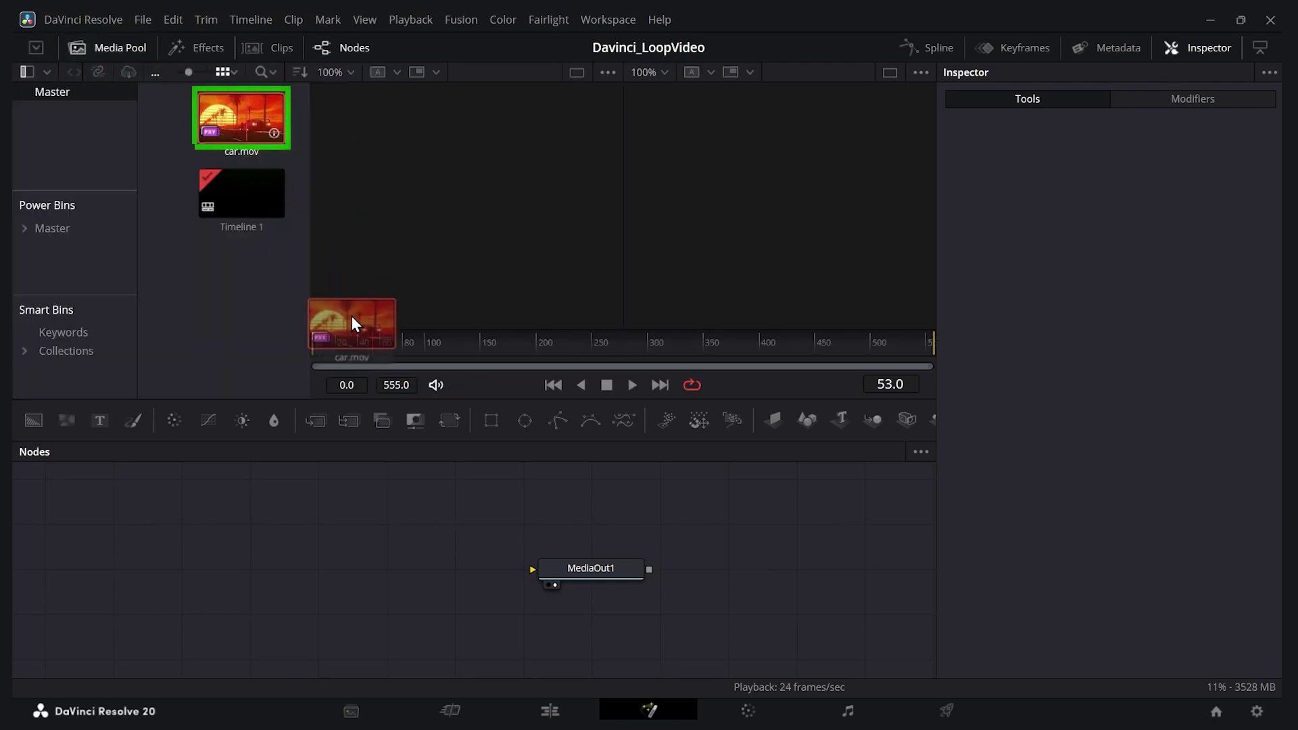
{"action": "left_click_drag", "start_coordinate": [362, 517], "coordinate": [363, 554]}
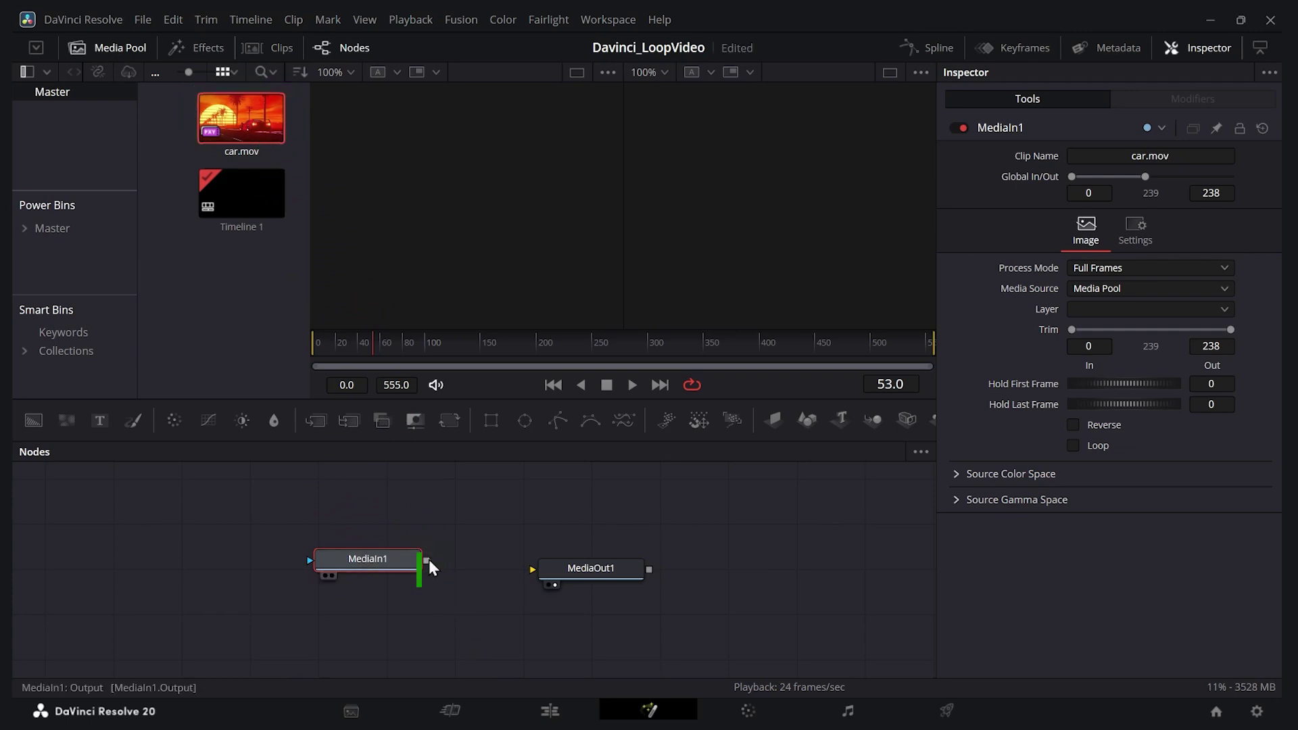
{"action": "left_click_drag", "start_coordinate": [533, 569], "coordinate": [532, 569]}
{"action": "left_click", "coordinate": [890, 72]}
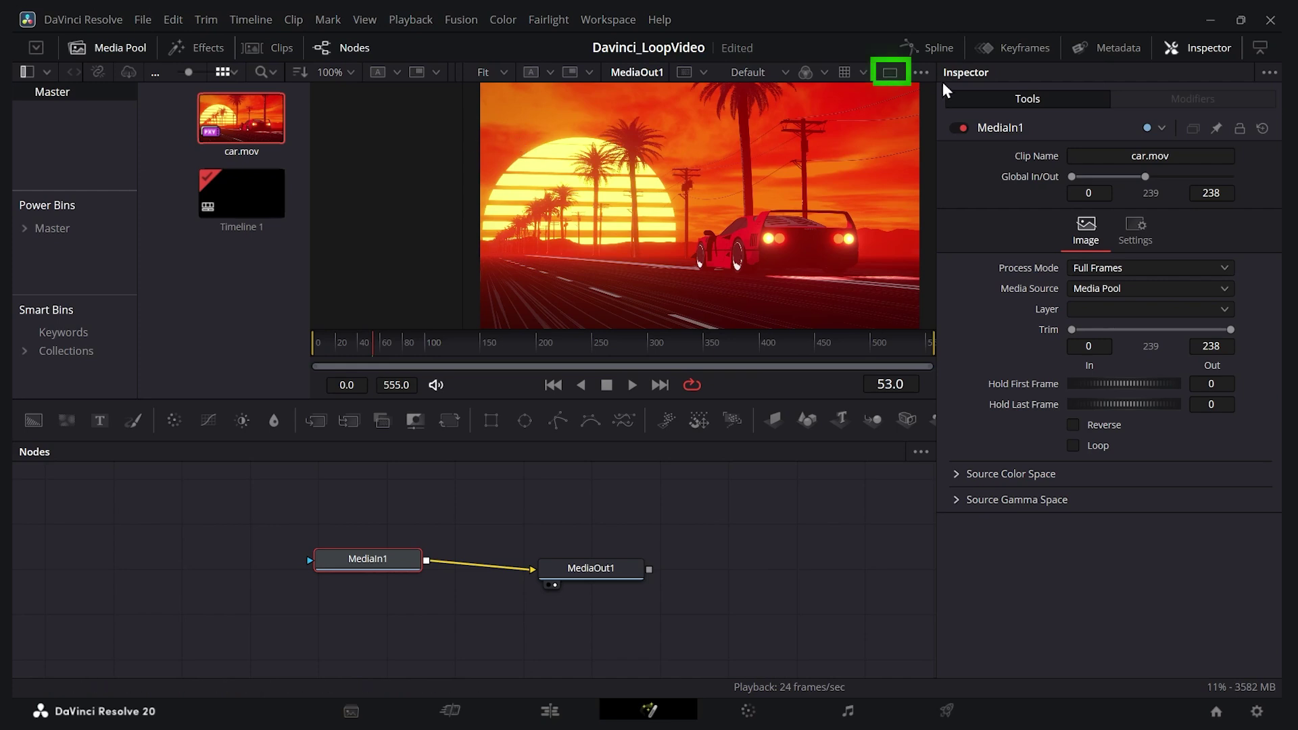
- Check the looping MediaIn1 footage in a single large viewer, then return to the Edit page
{"action": "left_click", "coordinate": [889, 72]}
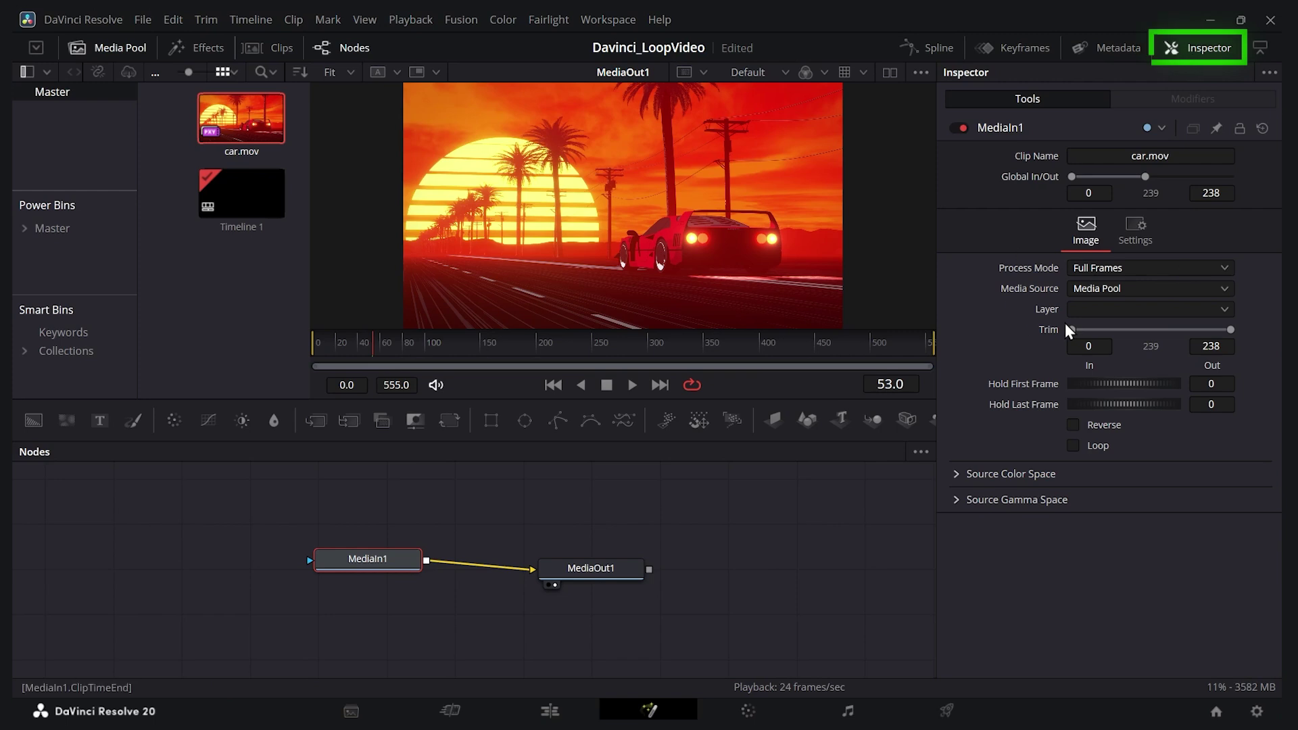
{"action": "left_click", "coordinate": [1192, 46]}
{"action": "left_click", "coordinate": [1203, 48]}
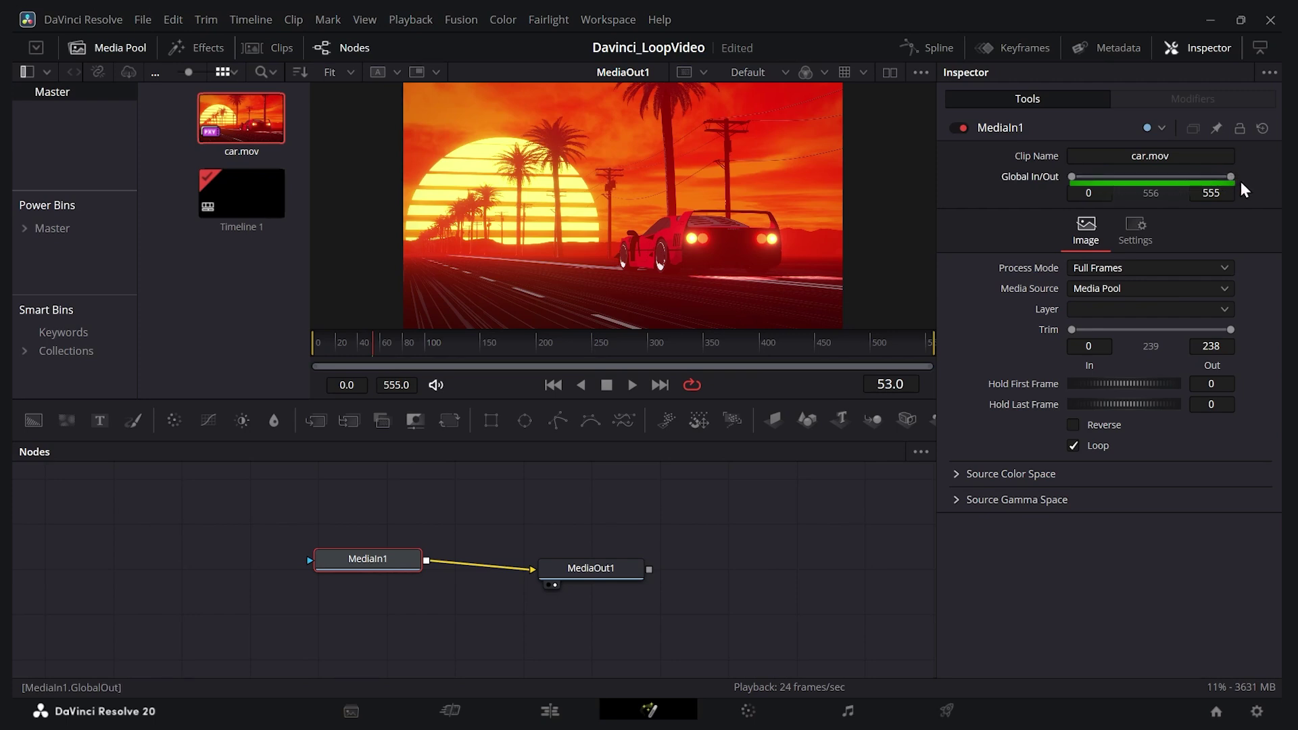
{"action": "left_click", "coordinate": [553, 712]}
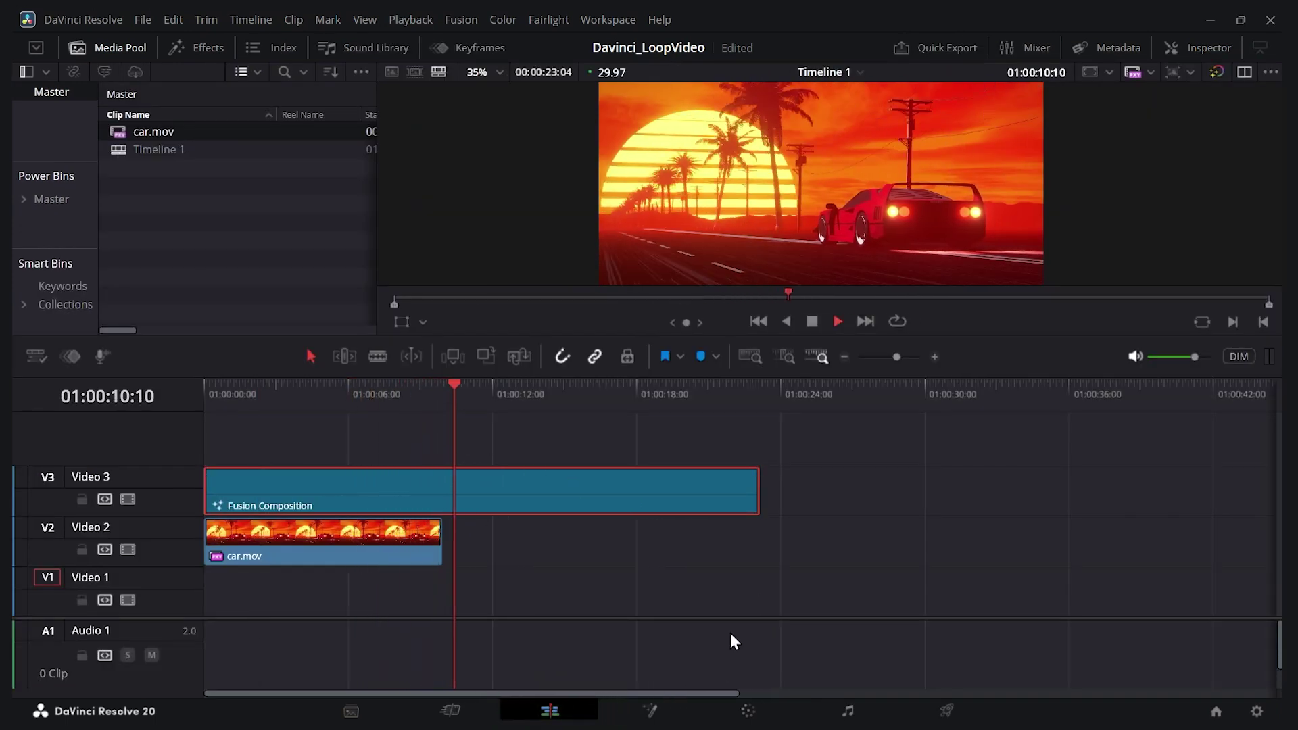
- Delete car.mov from Video 2 and play the timeline to check the composition alone
{"action": "key", "text": "space"}
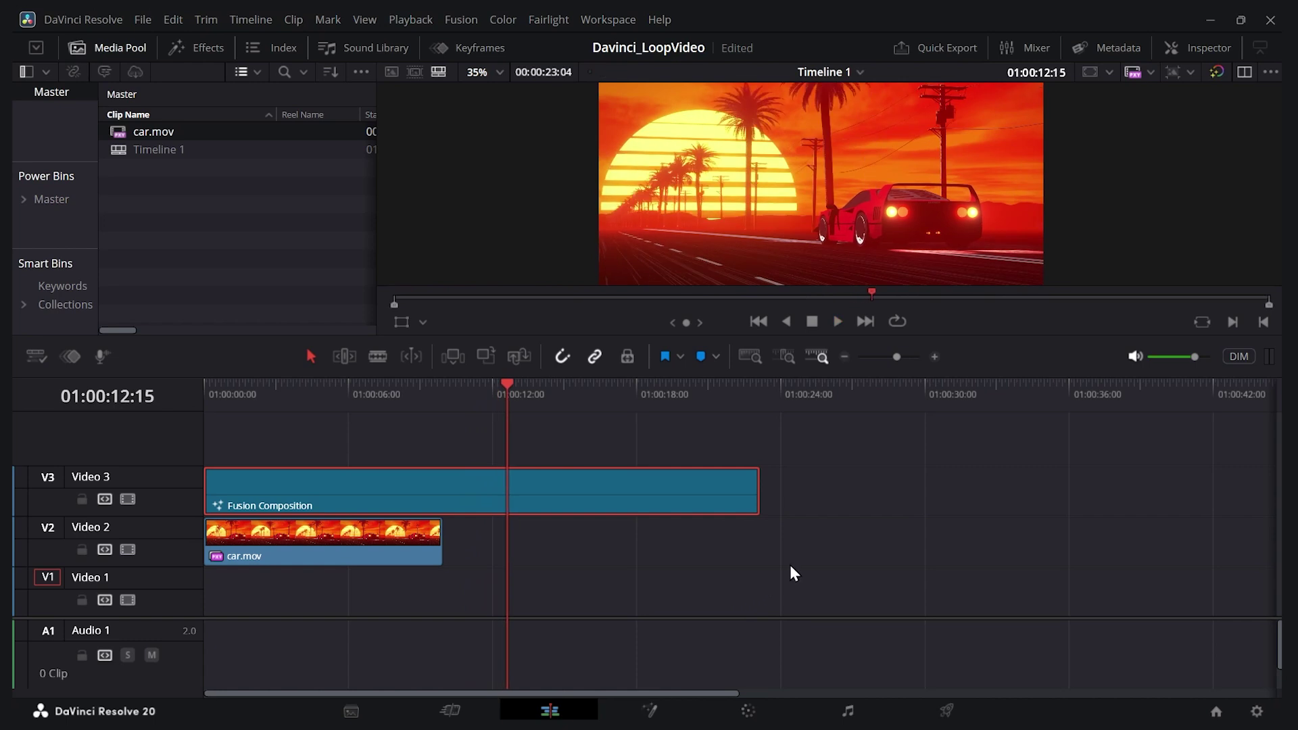
{"action": "left_click", "coordinate": [381, 540]}
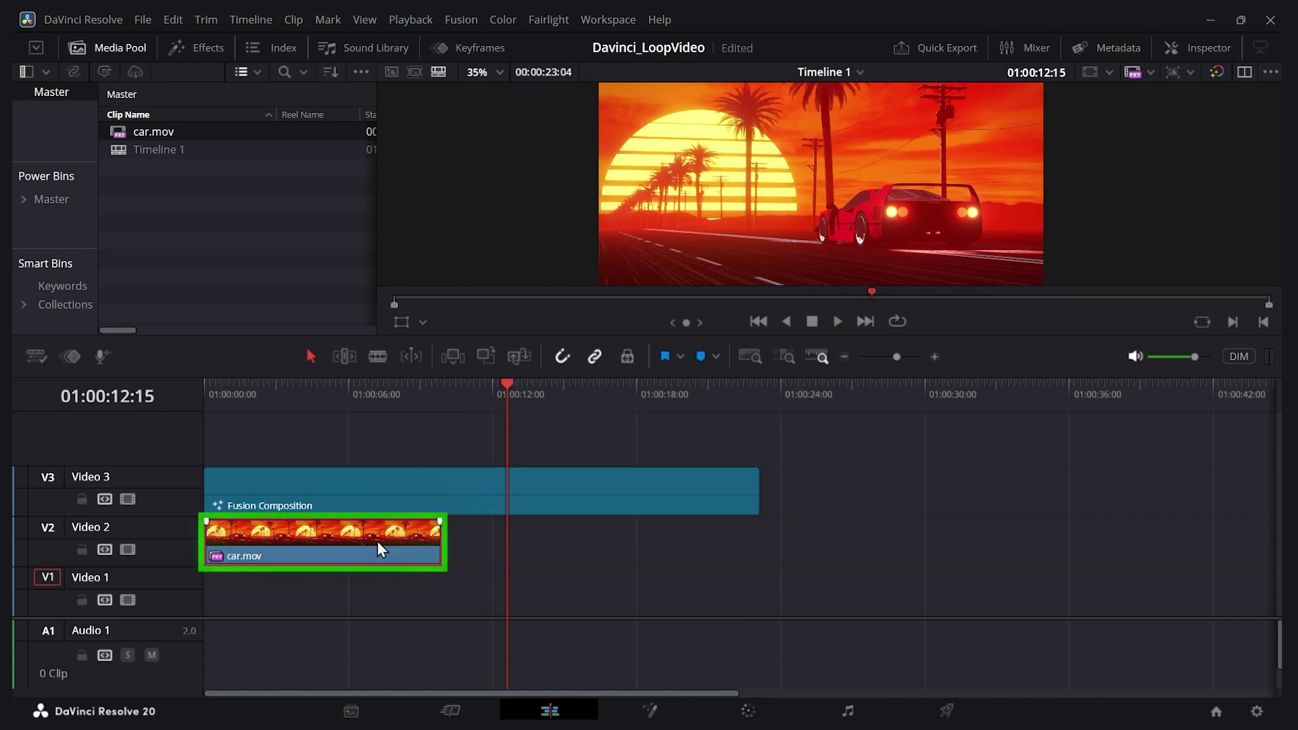
{"action": "key", "text": "Delete"}
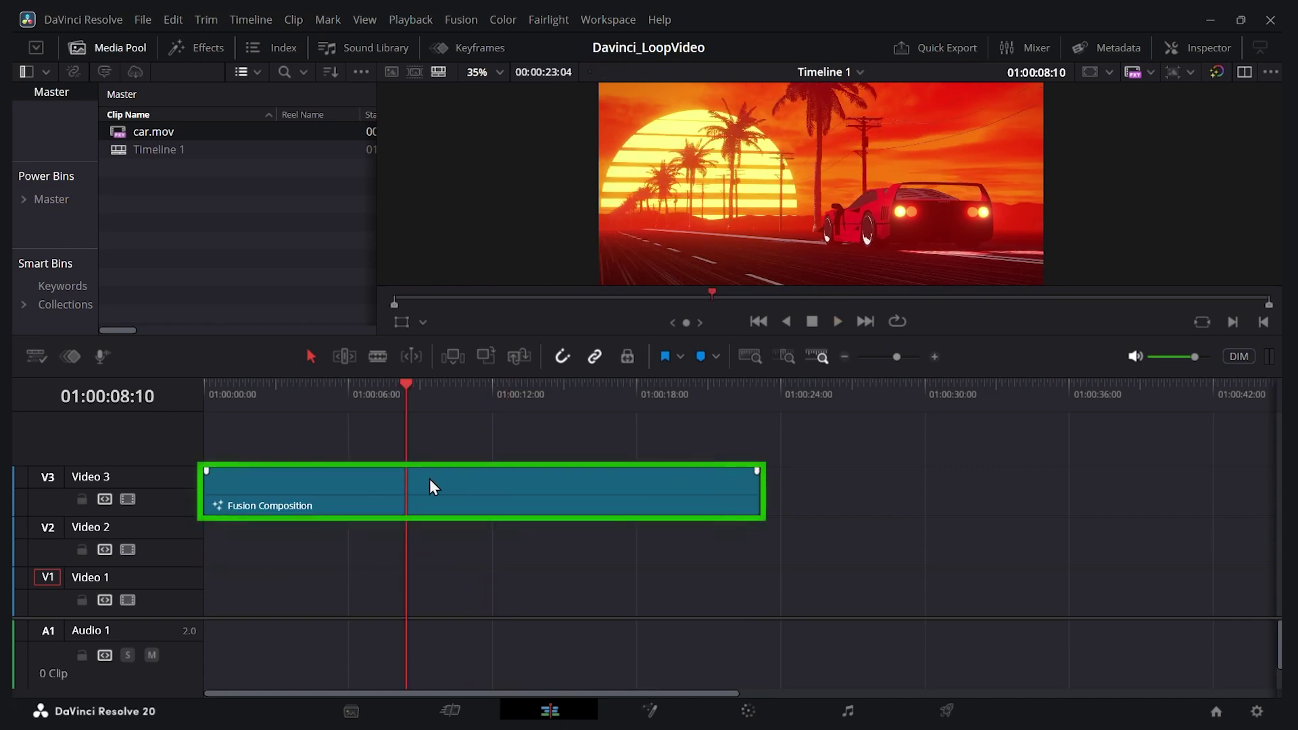
{"action": "key", "text": "space"}
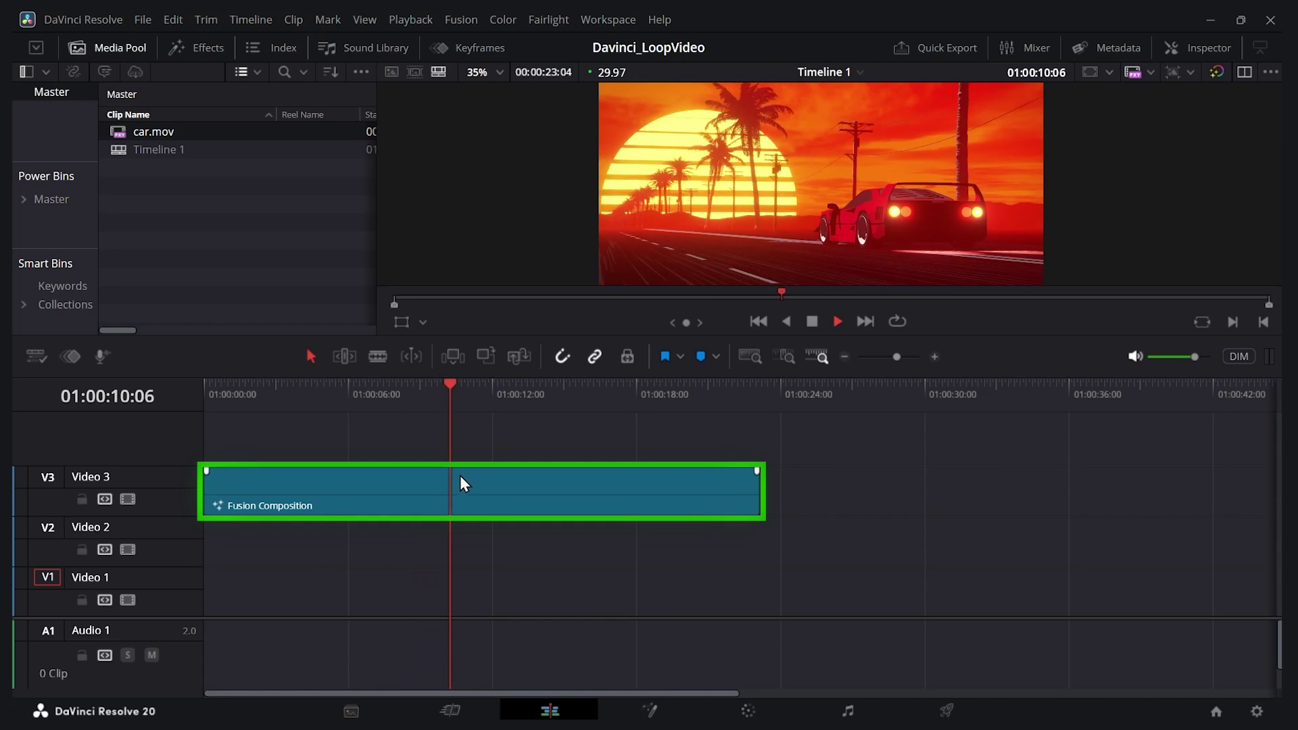
{"action": "key", "text": "space"}
- Extend the Fusion Composition to about 01:00:36 and play back from around 20 seconds
{"action": "left_click", "coordinate": [481, 475]}
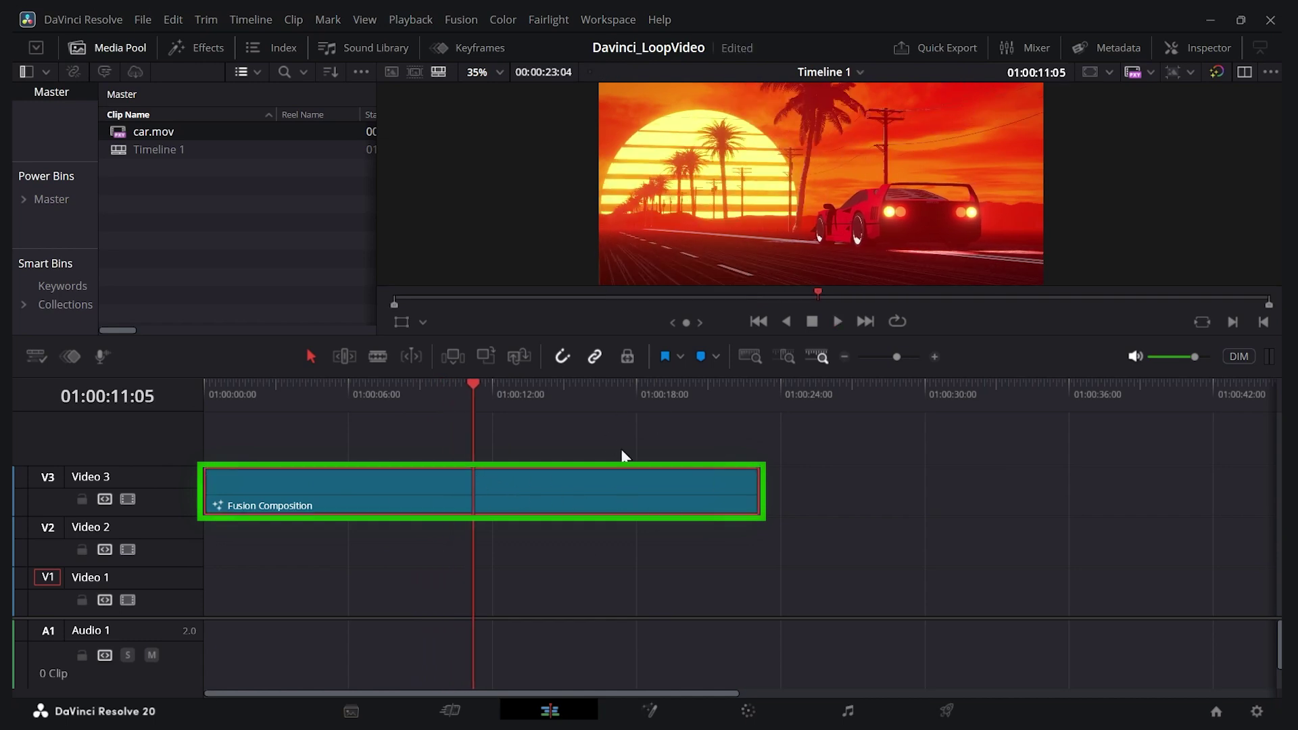
{"action": "mouse_move", "coordinate": [597, 476]}
{"action": "left_click_drag", "start_coordinate": [752, 487], "coordinate": [1078, 487]}
{"action": "left_click", "coordinate": [690, 397]}
{"action": "key", "text": "space"}
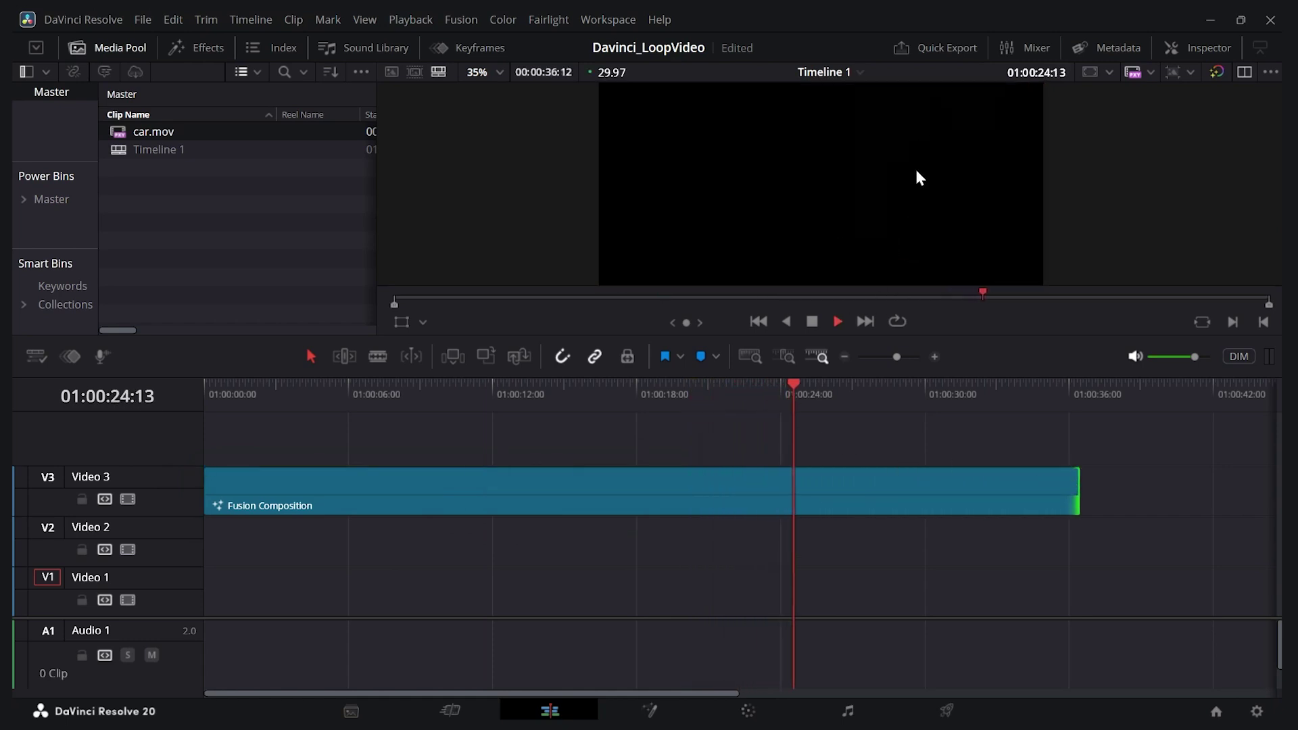
{"action": "key", "text": "space"}
{"action": "left_click", "coordinate": [804, 479]}
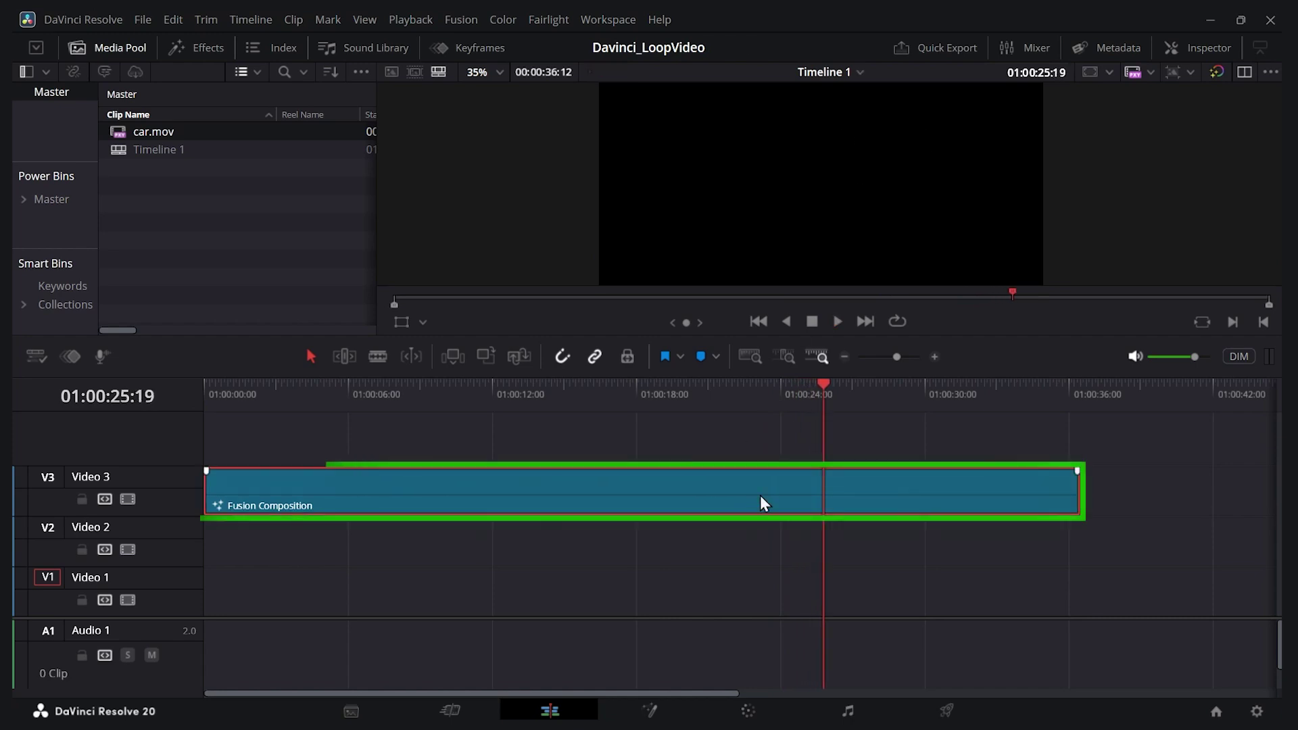
- Set MediaIn1's Global Out to 875 in Fusion, then replay the composition to its end on Edit
{"action": "left_click", "coordinate": [651, 711]}
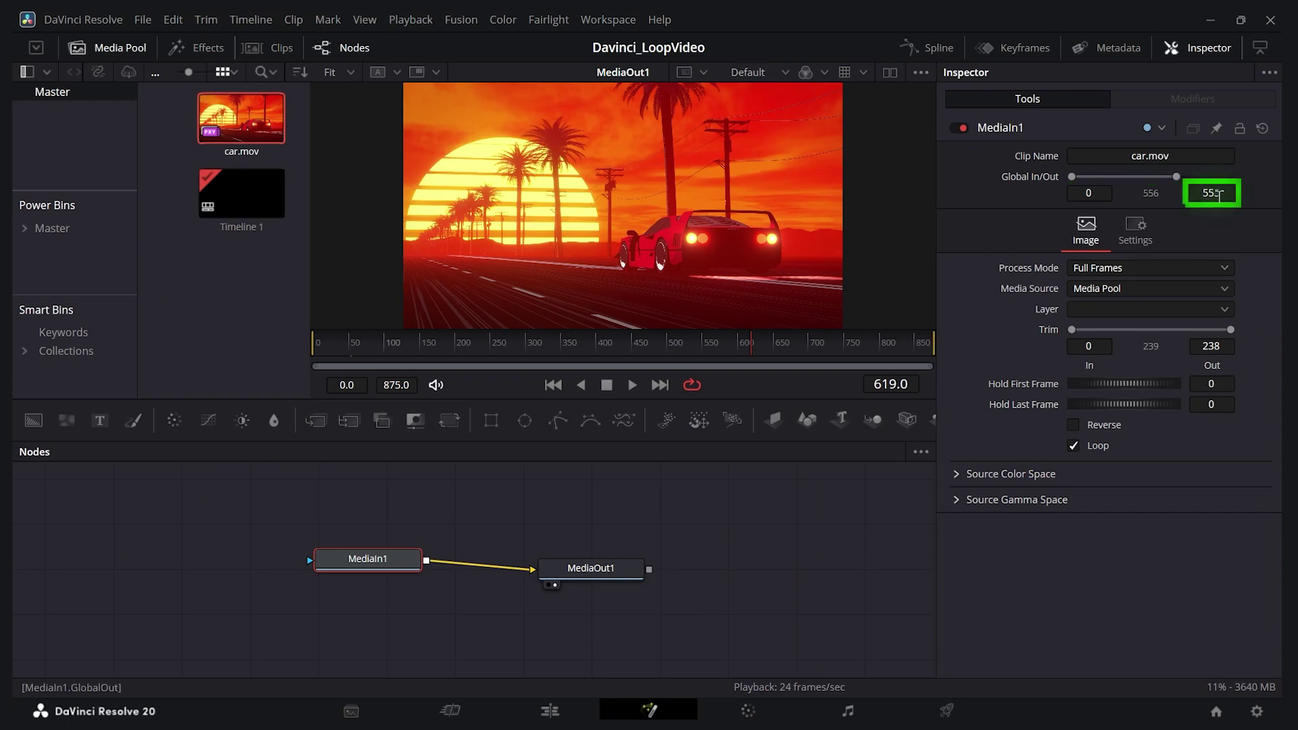
{"action": "left_click_drag", "start_coordinate": [1177, 177], "coordinate": [1200, 177]}
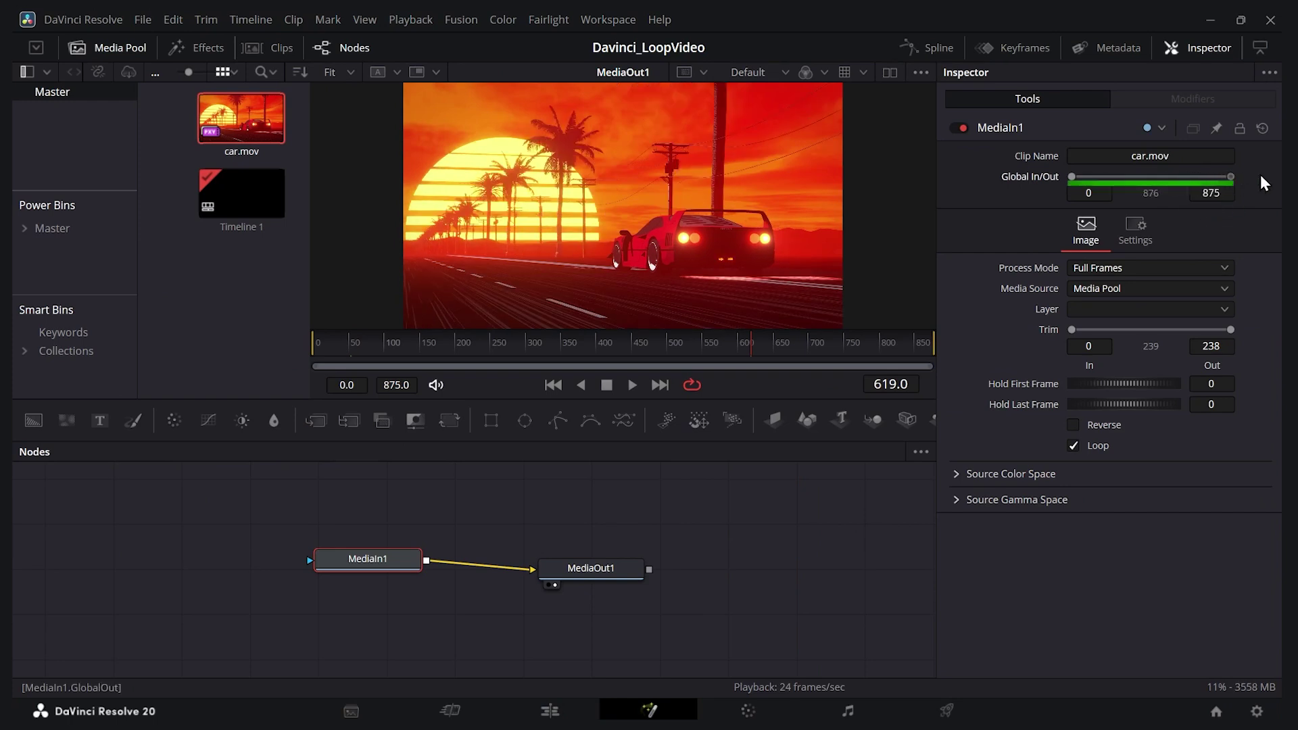
{"action": "left_click", "coordinate": [550, 710]}
{"action": "left_click", "coordinate": [708, 385]}
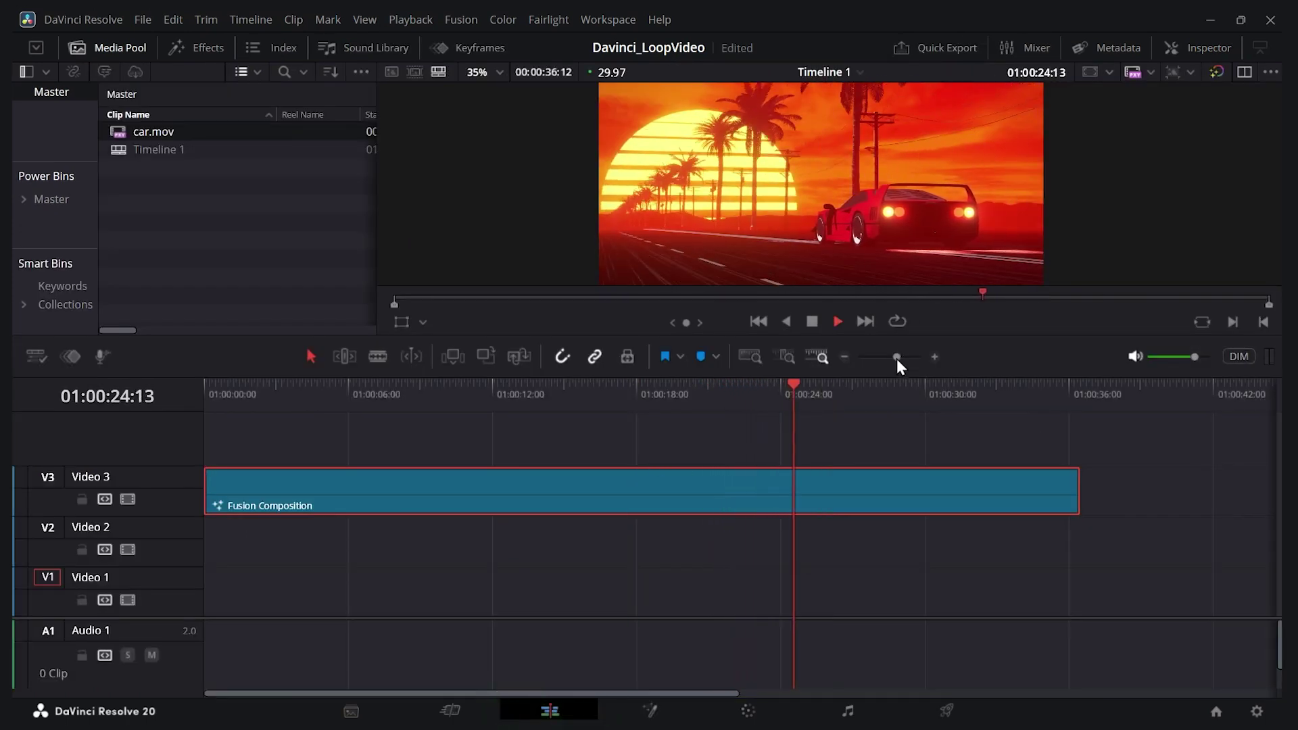
{"action": "left_click_drag", "start_coordinate": [987, 392], "coordinate": [1077, 391]}
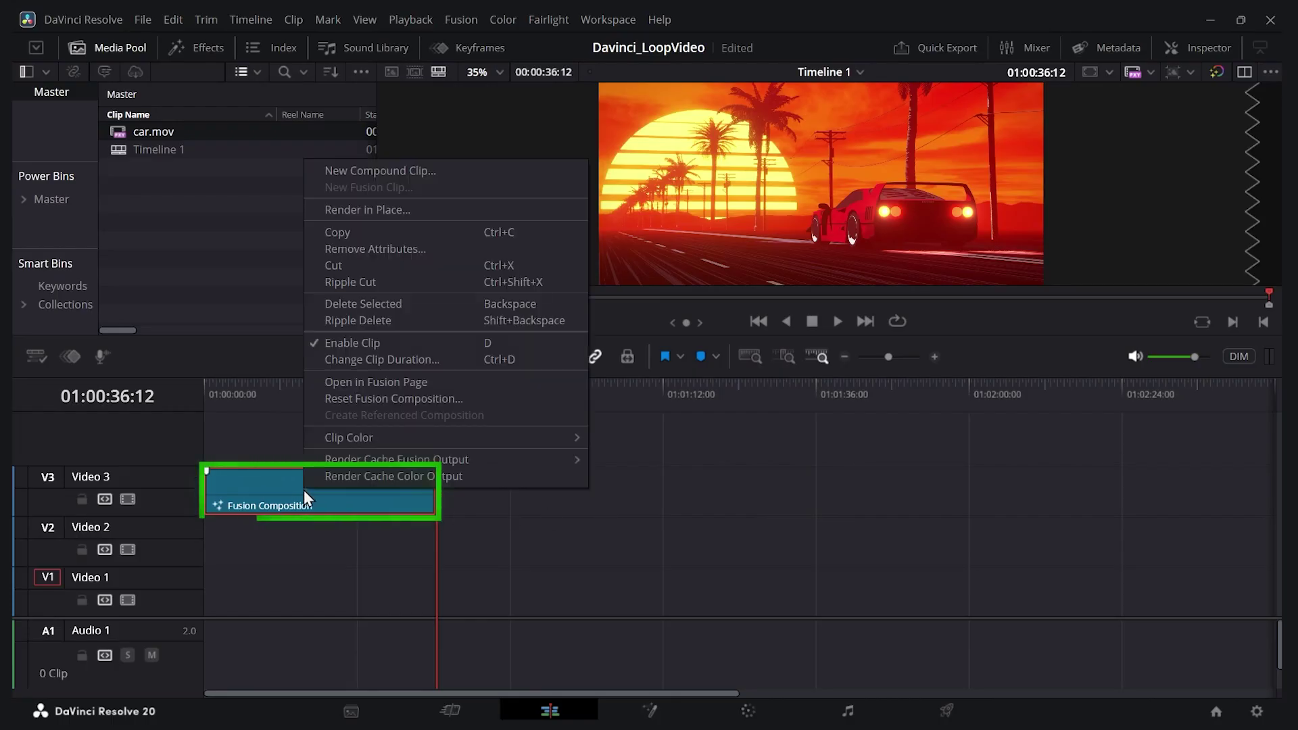
- Change the Fusion Composition's duration to 01:00:00:00 and move the playhead near its end
{"action": "left_click", "coordinate": [367, 357]}
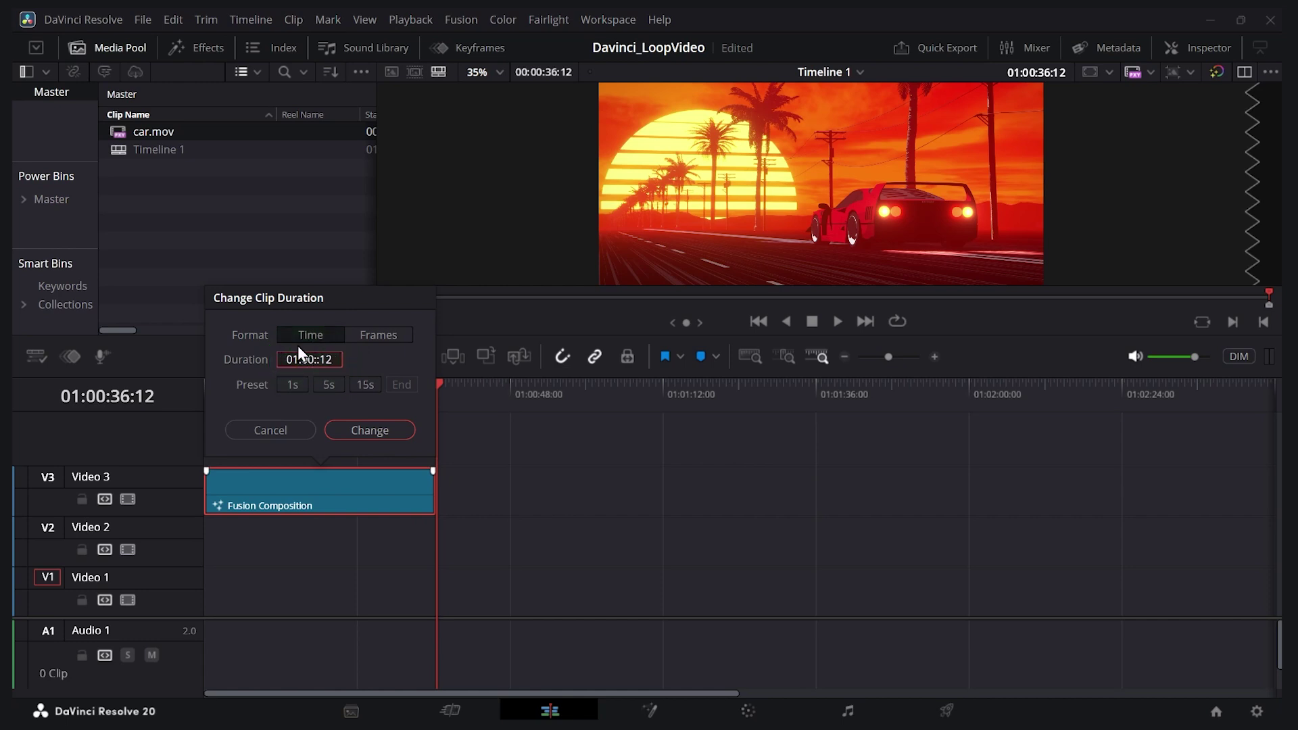
{"action": "key", "text": "BackSpace"}
{"action": "key", "text": "BackSpace"}
{"action": "left_click", "coordinate": [380, 432]}
{"action": "scroll", "coordinate": [510, 508], "scroll_direction": "down", "scroll_amount": 10}
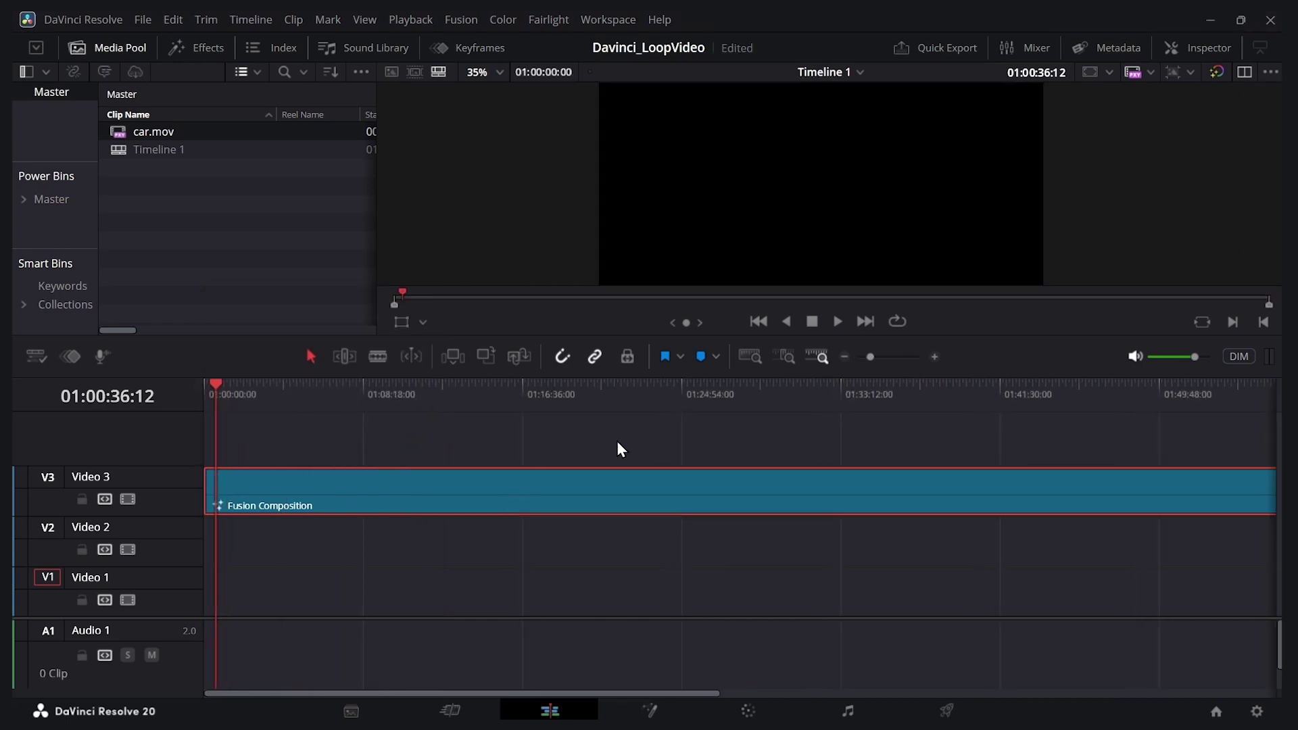
{"action": "left_click", "coordinate": [315, 419]}
{"action": "left_click_drag", "start_coordinate": [316, 419], "coordinate": [336, 421]}
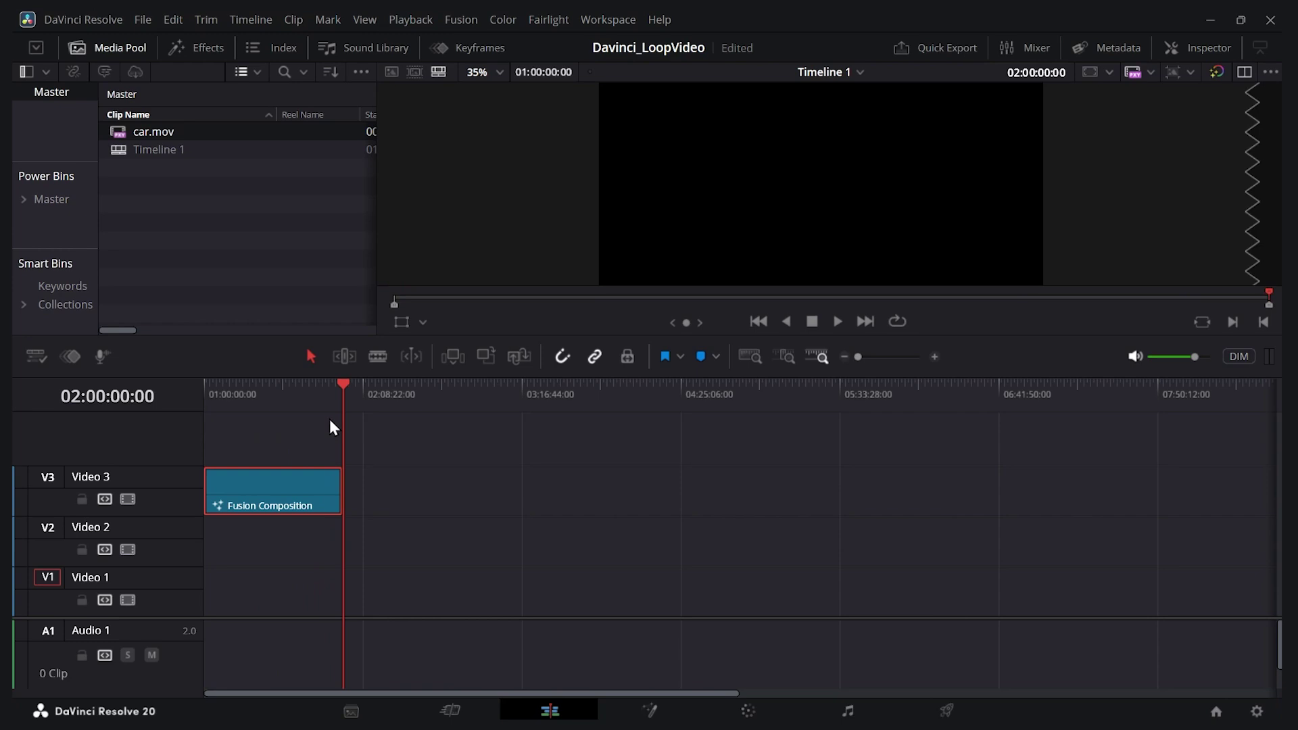
{"action": "left_click_drag", "start_coordinate": [230, 398], "coordinate": [535, 413]}
{"action": "key", "text": "ctrl+equal"}
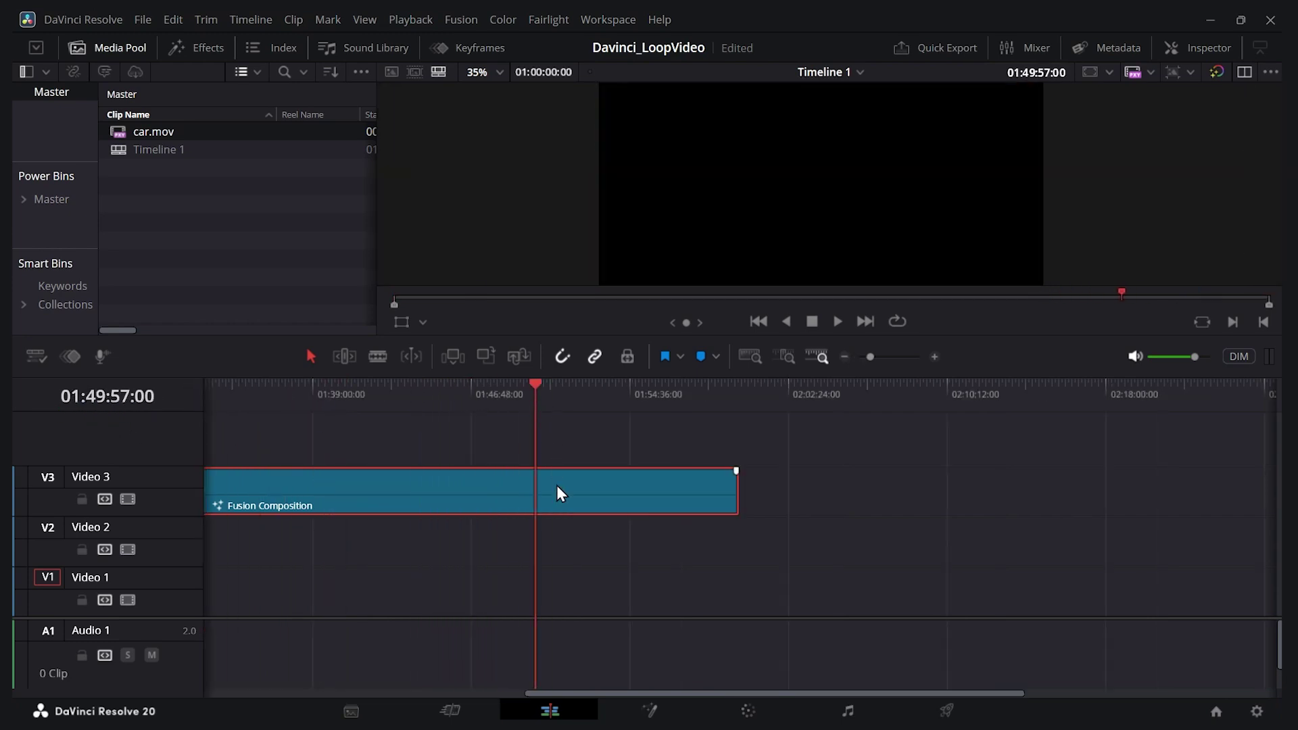
- Extend MediaIn1's Global Out to 86399 in Fusion, then check the loop late on the Edit timeline
{"action": "left_click", "coordinate": [653, 710]}
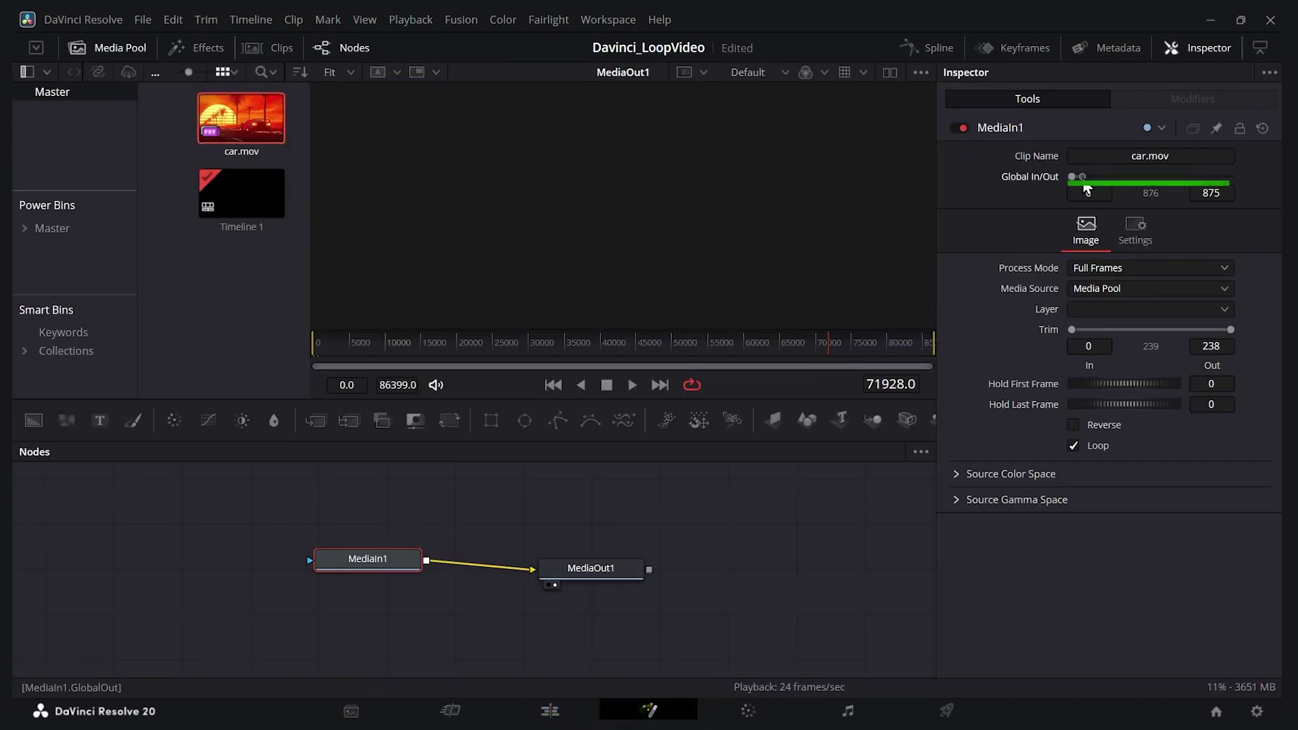
{"action": "left_click_drag", "start_coordinate": [1082, 177], "coordinate": [1231, 179]}
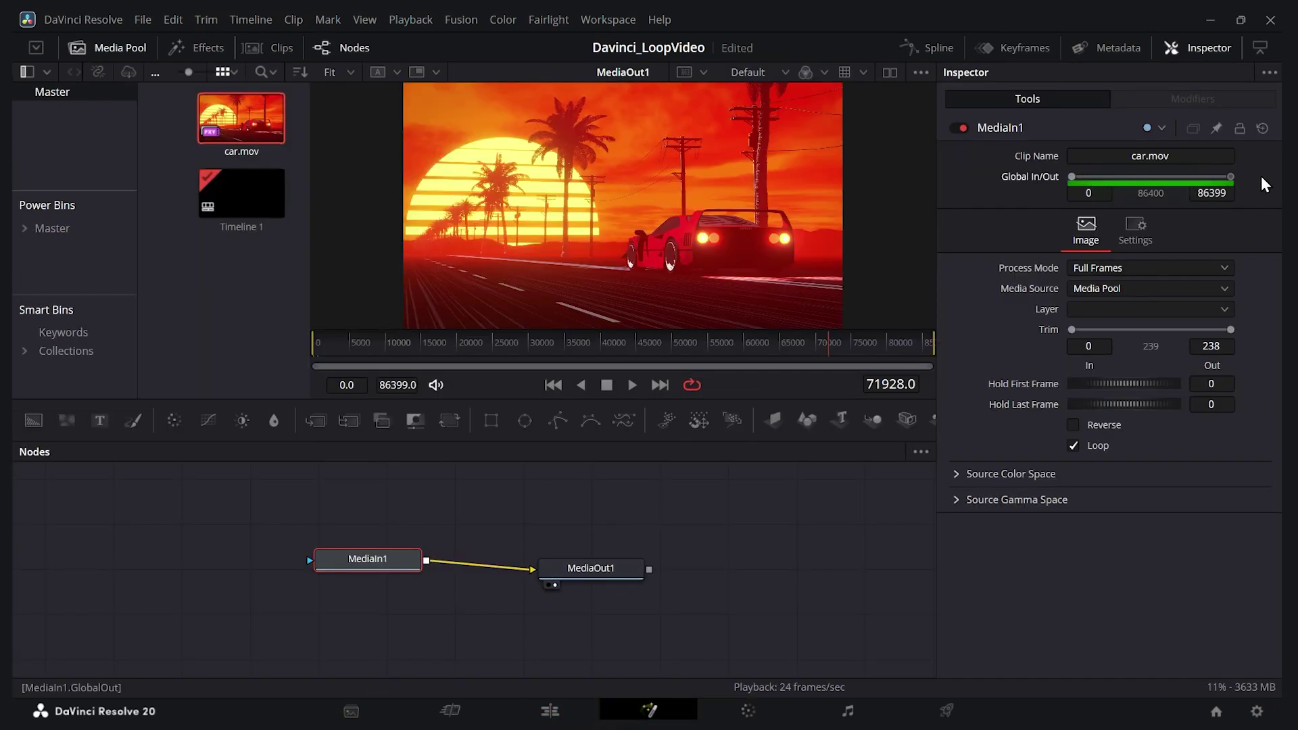
{"action": "left_click", "coordinate": [550, 710]}
{"action": "left_click", "coordinate": [466, 405]}
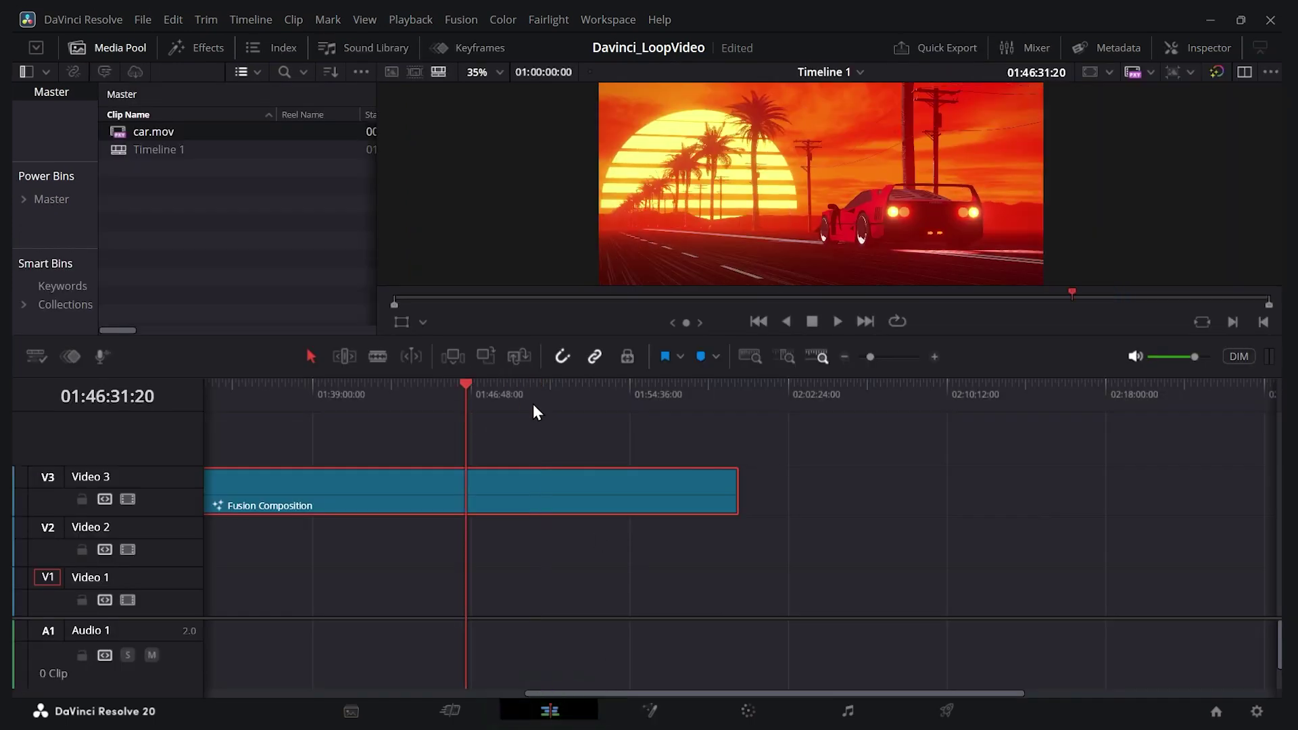